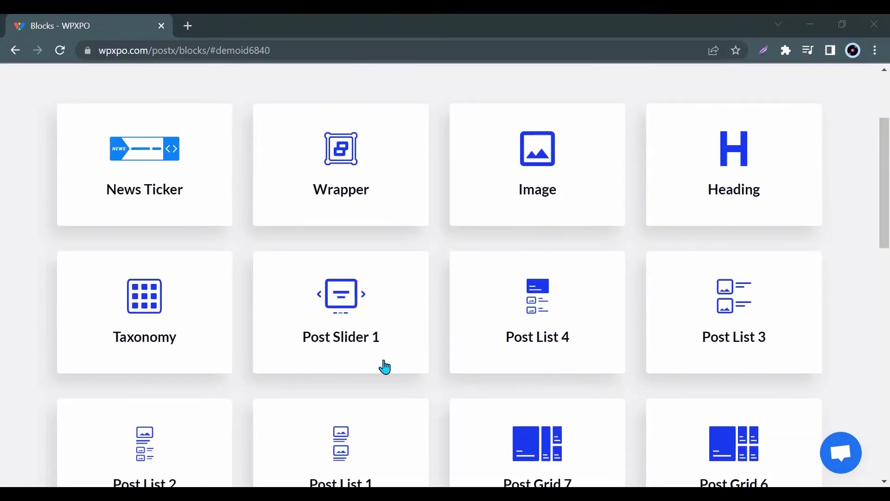
Preview the Post Slider 1 demos, stepping through the first slider, the post carousel and the Paris travel slider.
click(363, 335)
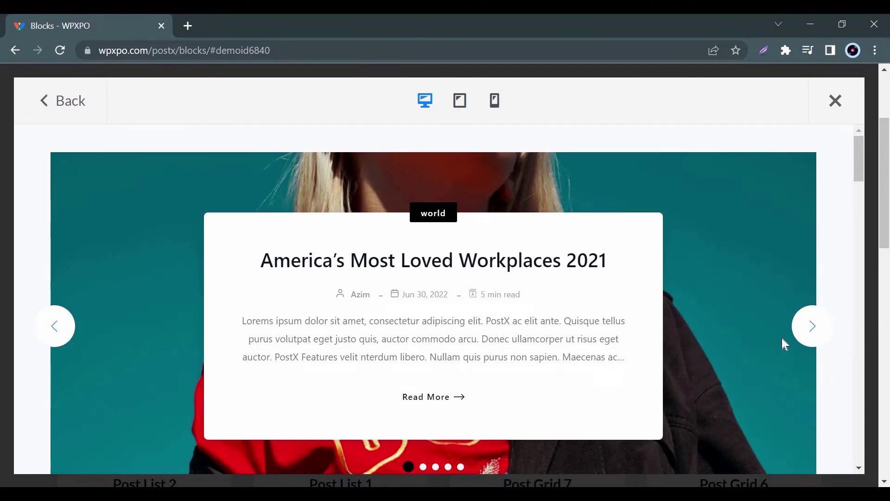
click(799, 335)
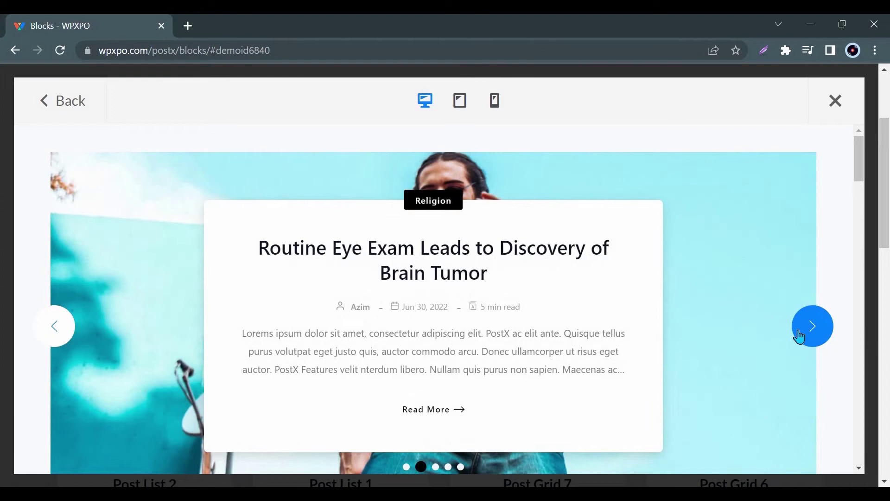
click(800, 336)
scroll(744, 351, down, 3)
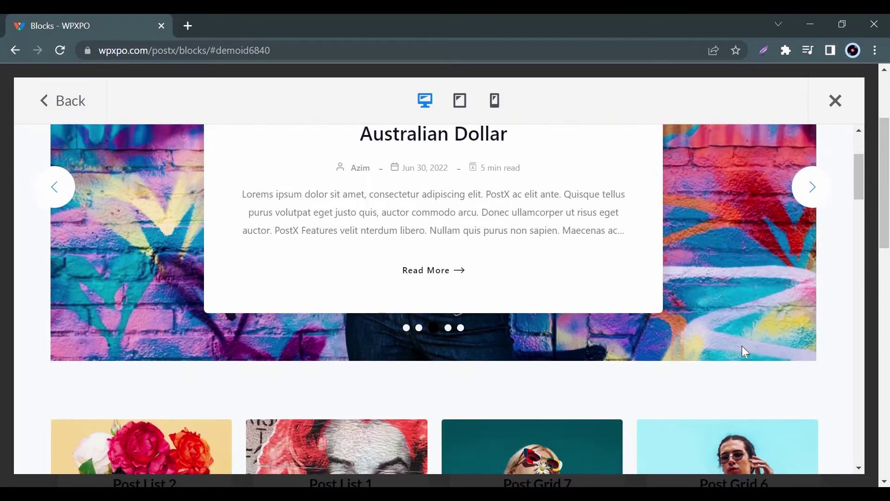
scroll(745, 351, down, 5)
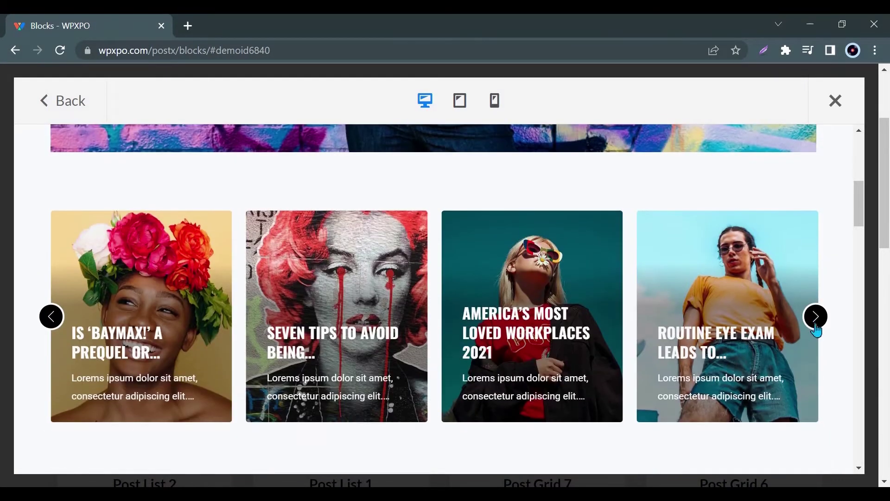
click(816, 326)
click(816, 326)
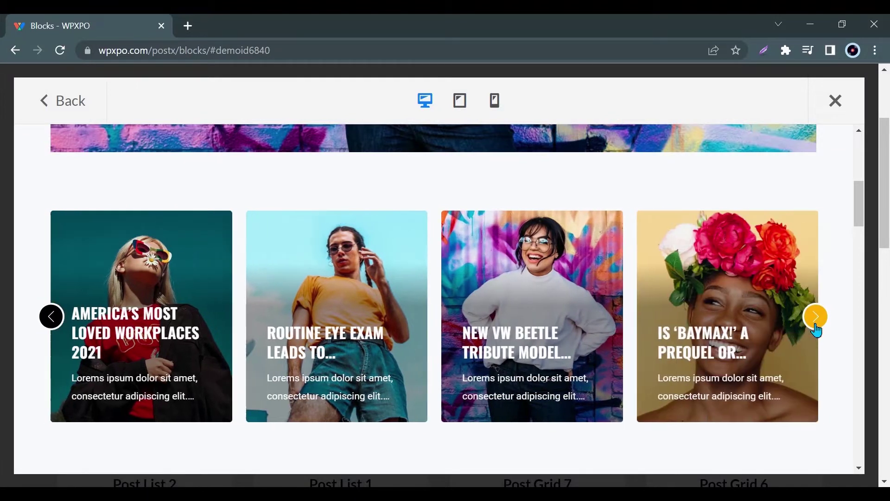
scroll(769, 349, down, 5)
scroll(772, 355, down, 5)
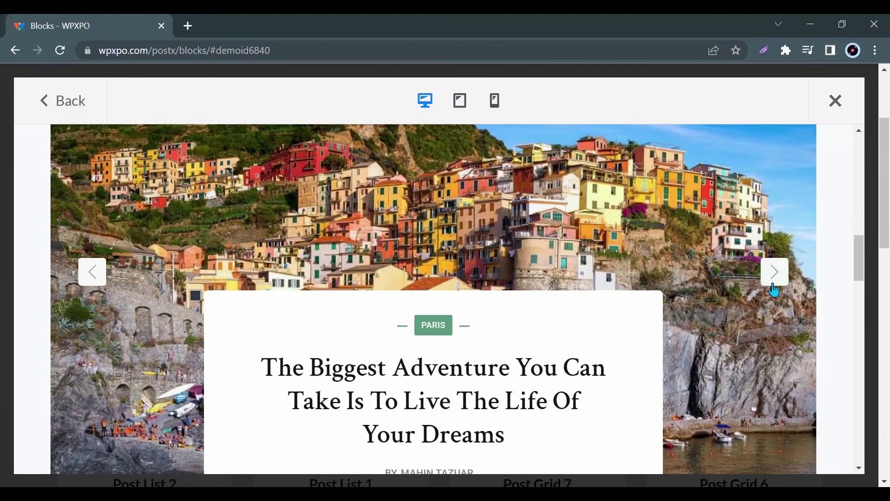
click(774, 288)
click(101, 287)
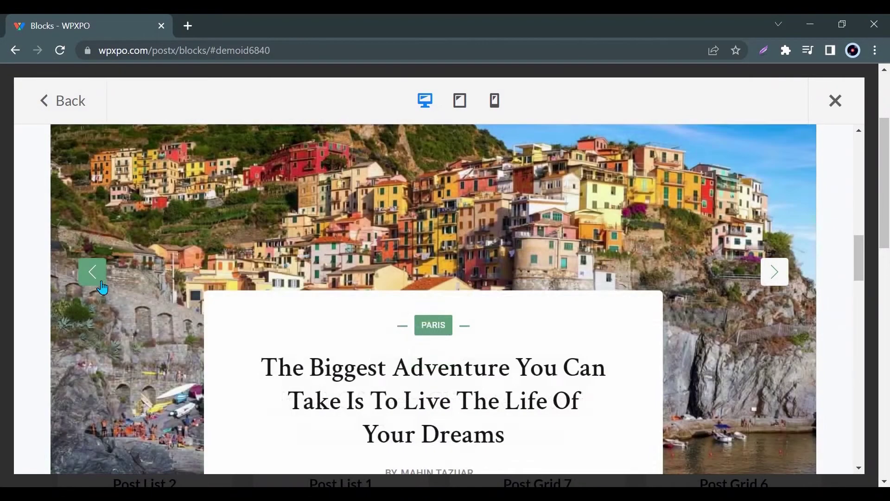
click(101, 284)
Browse the Fashion and news slider demos, then search 'postx' and install the PostX plugin.
scroll(684, 388, down, 4)
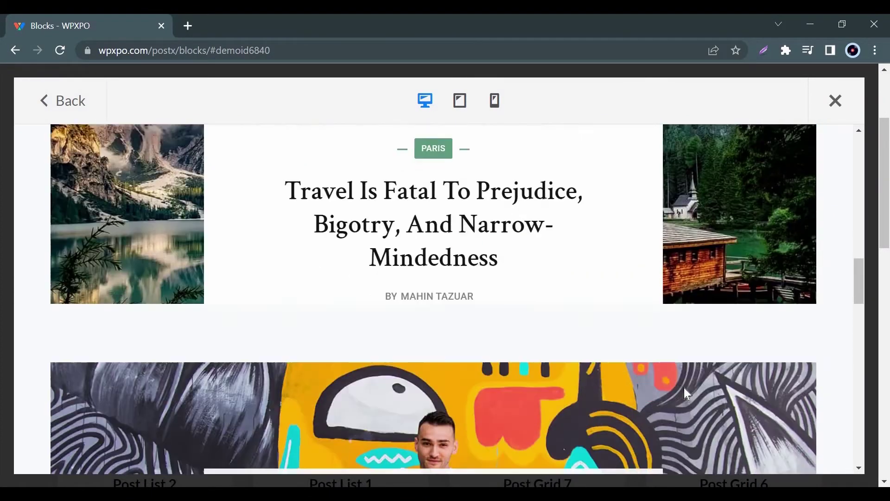
scroll(684, 388, down, 4)
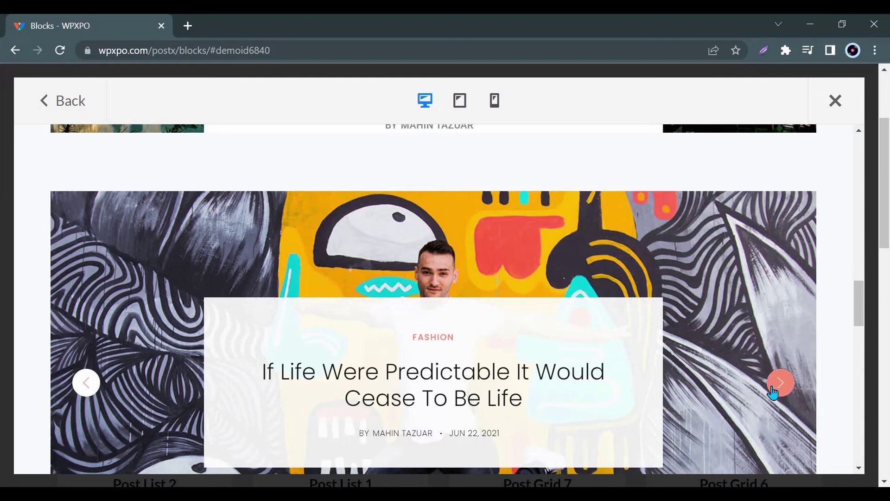
click(772, 389)
click(772, 389)
scroll(774, 391, down, 2)
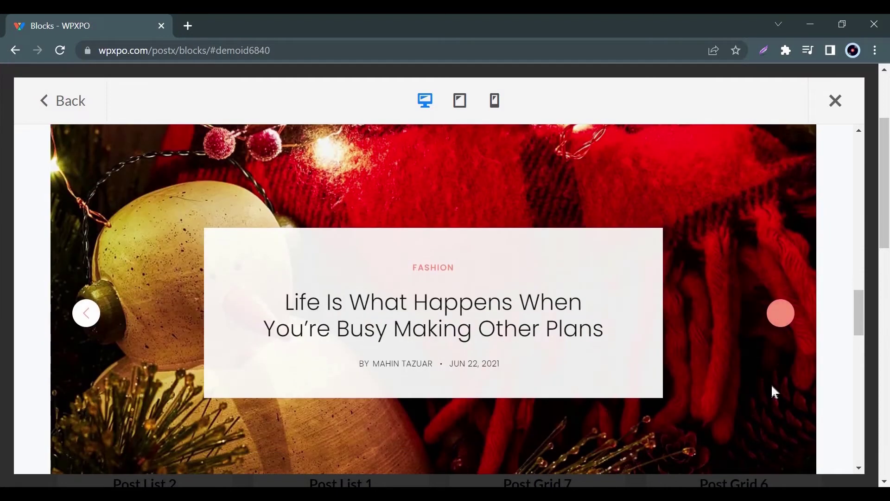
scroll(774, 392, down, 9)
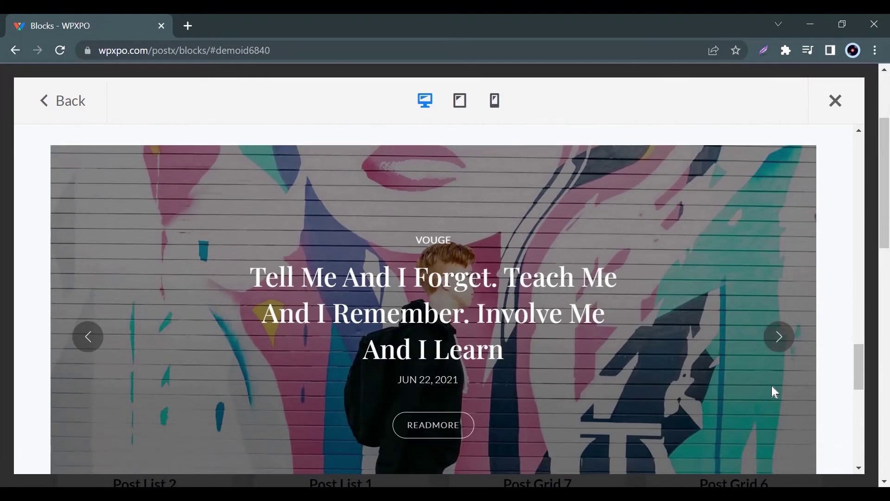
scroll(772, 387, down, 7)
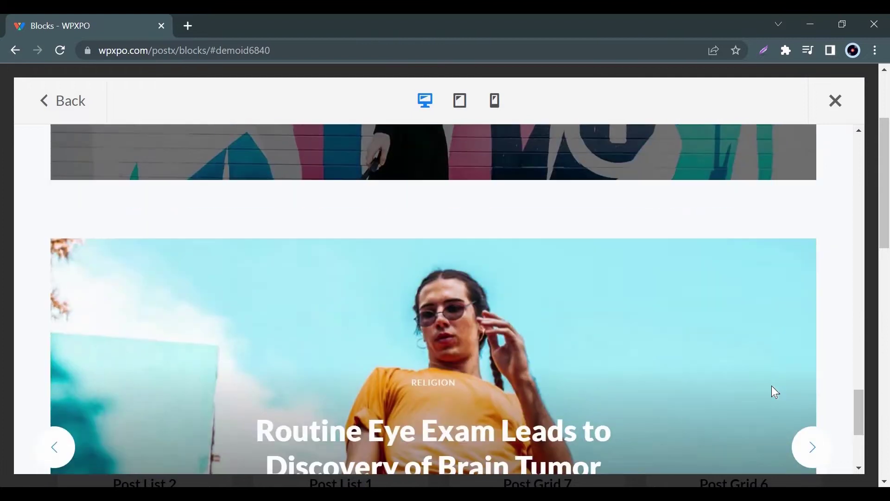
scroll(775, 392, down, 5)
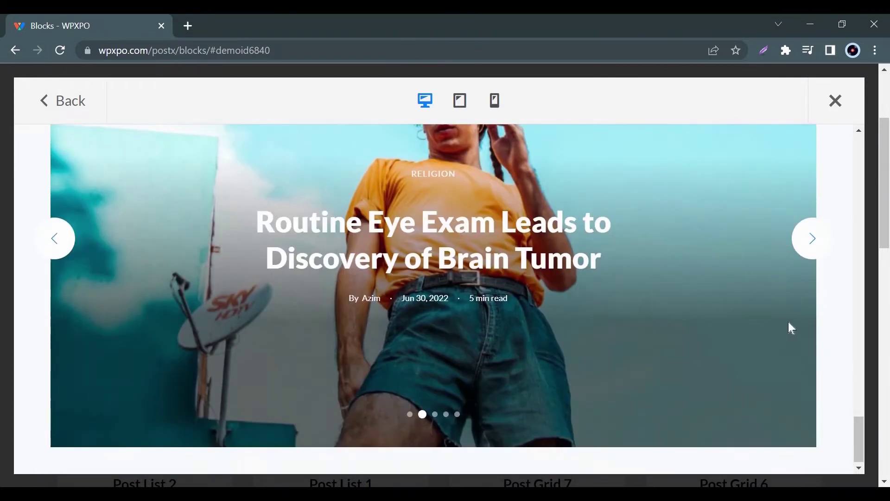
click(809, 252)
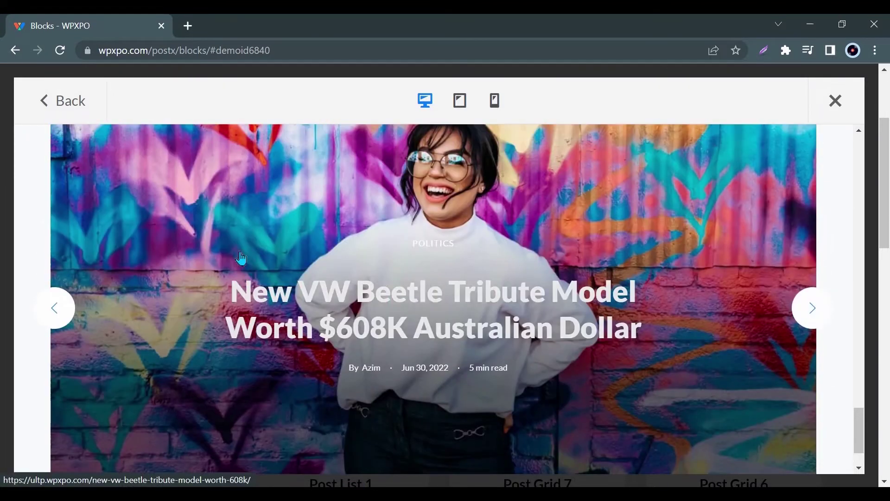
click(71, 308)
click(71, 310)
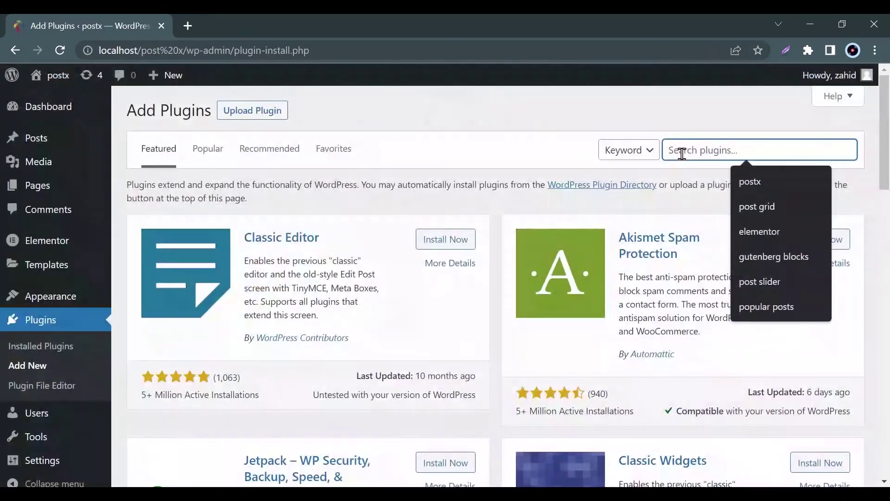
text(p)
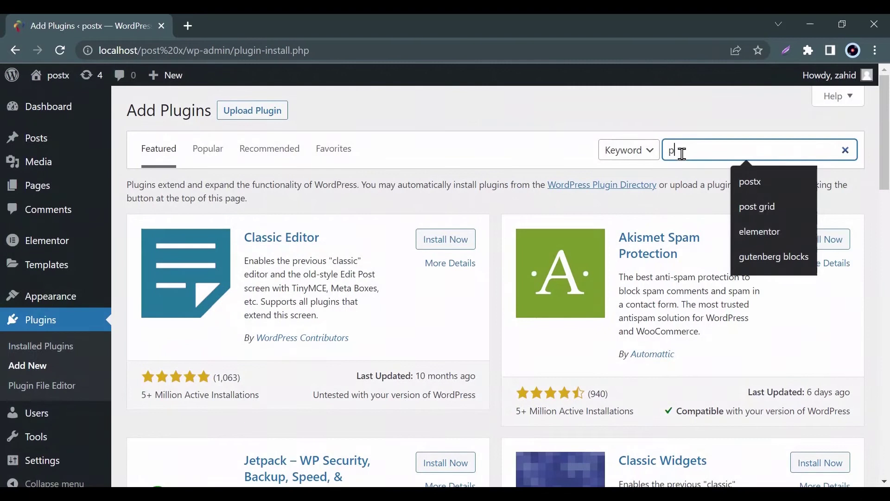
text(ostx)
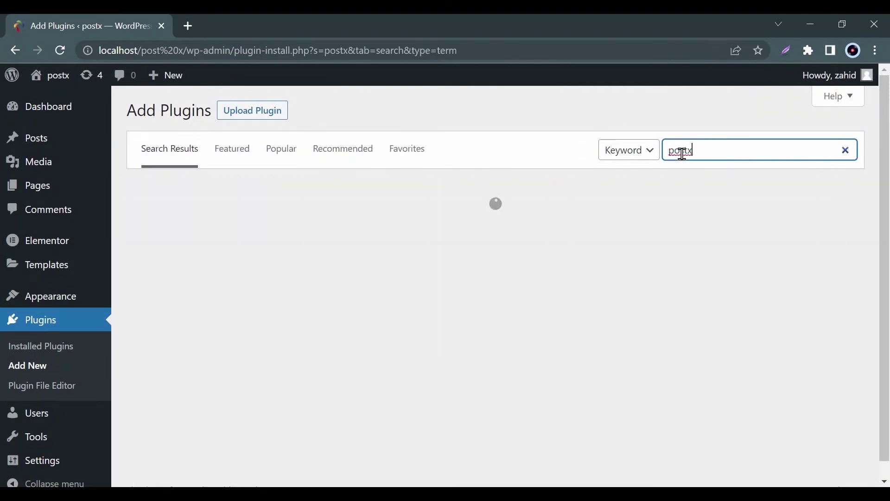
click(458, 234)
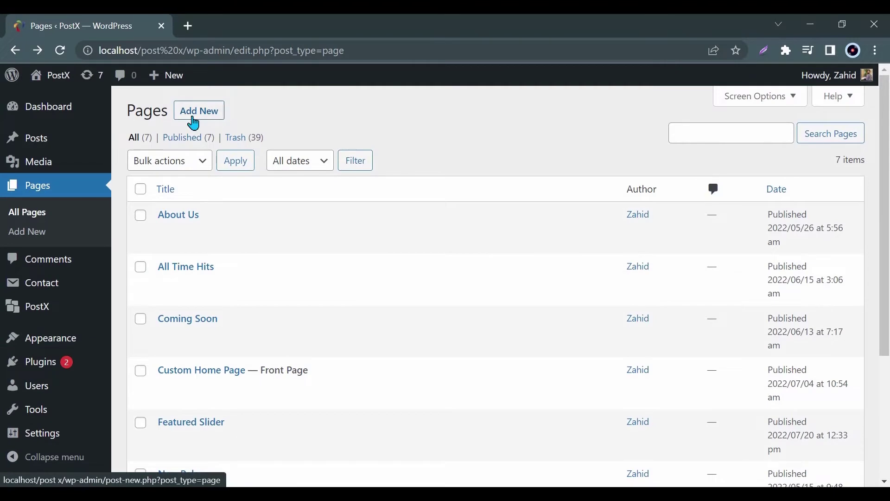
Start a new page titled 'Featured Slider' and drop a Post Slider #1 block into it.
click(193, 121)
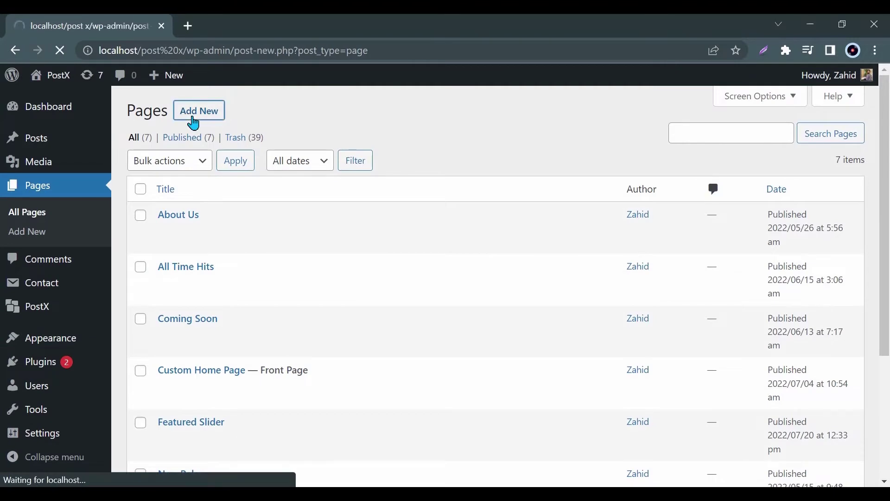
text(Fea)
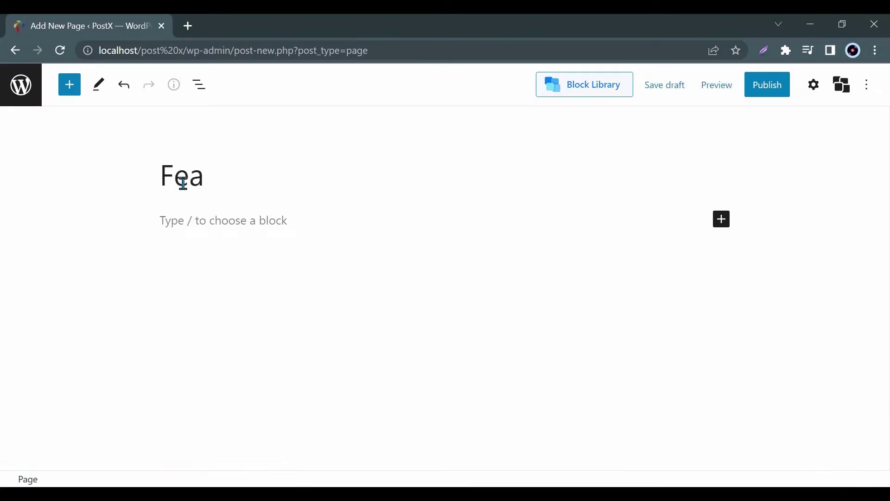
text(tured Slid)
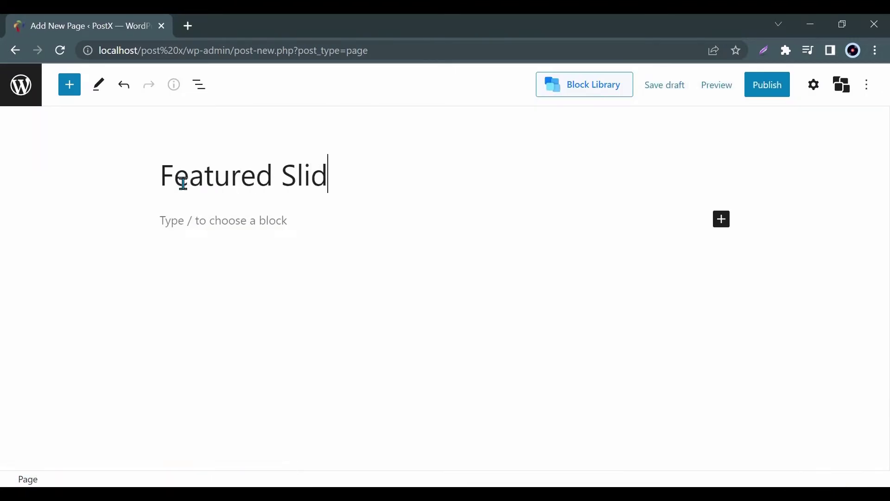
text(er)
click(69, 85)
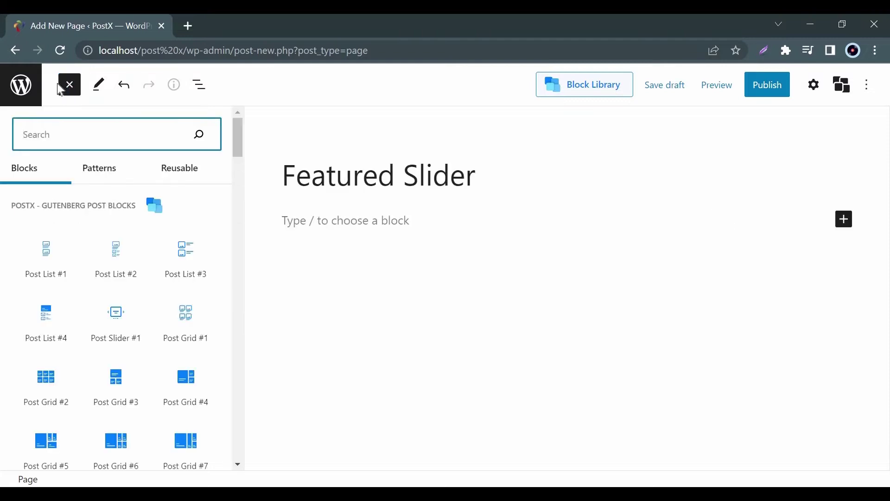
drag(112, 340, 301, 232)
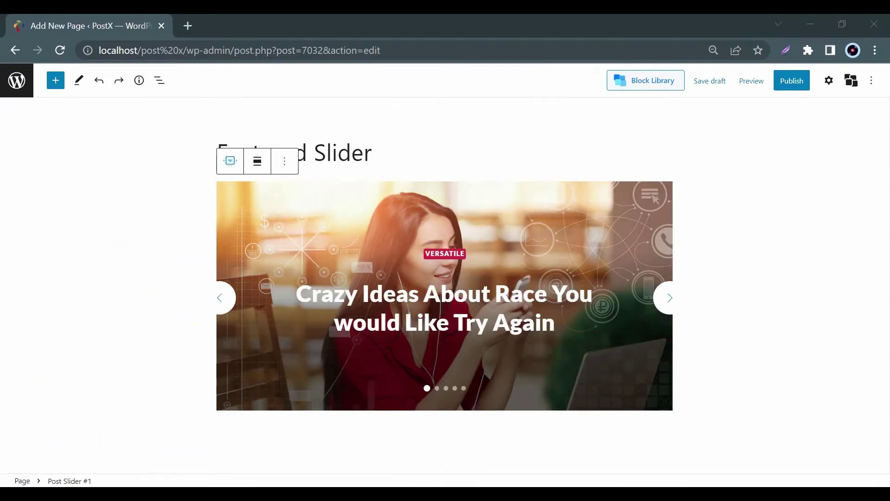
Show the slider block's full settings and apply a ready-made design.
click(285, 161)
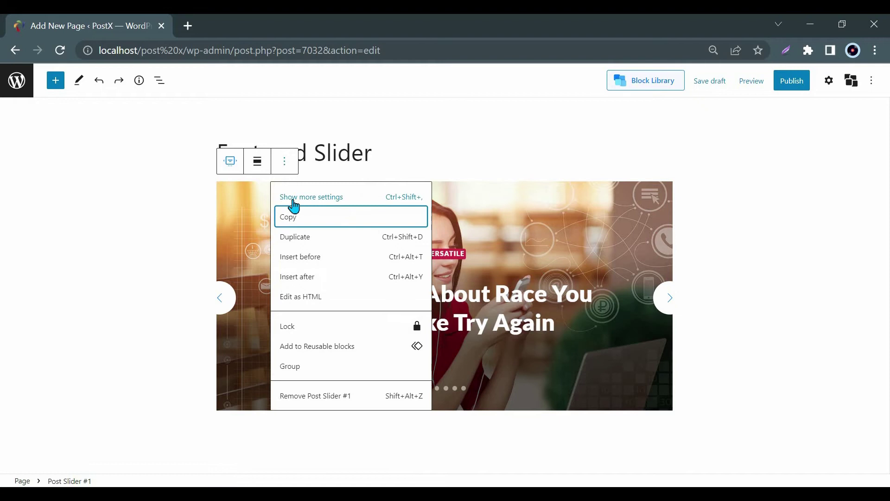
click(292, 199)
scroll(797, 271, down, 3)
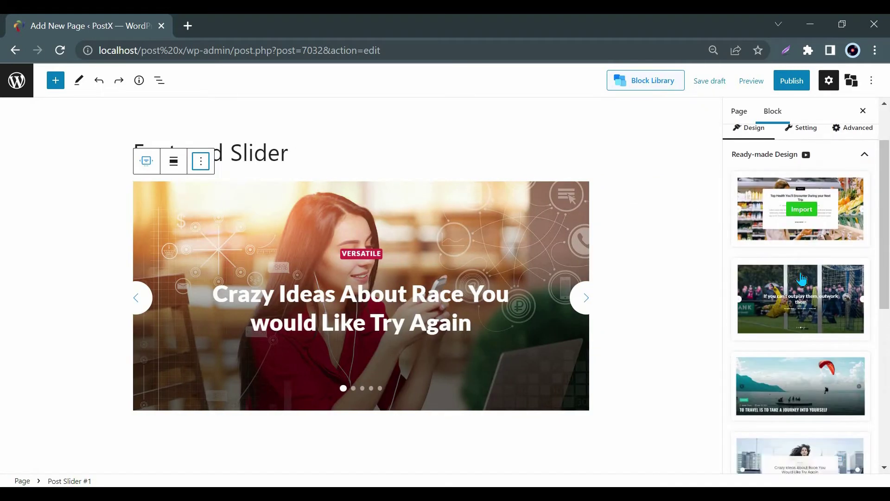
scroll(800, 271, down, 3)
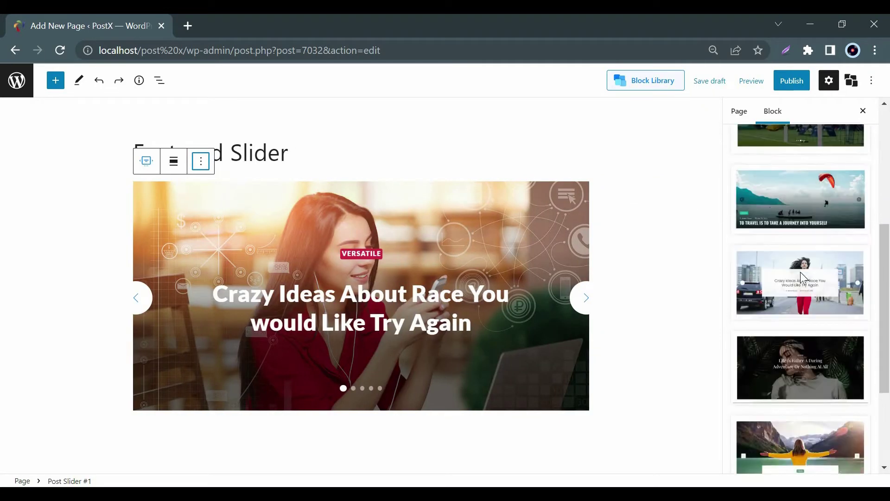
click(801, 262)
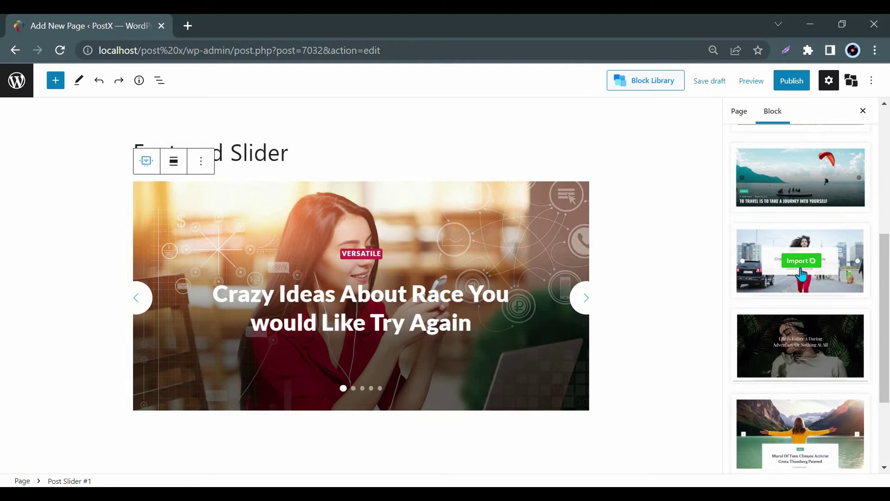
Import the last, four-card ready-made design and preview its next slide.
scroll(805, 305, down, 2)
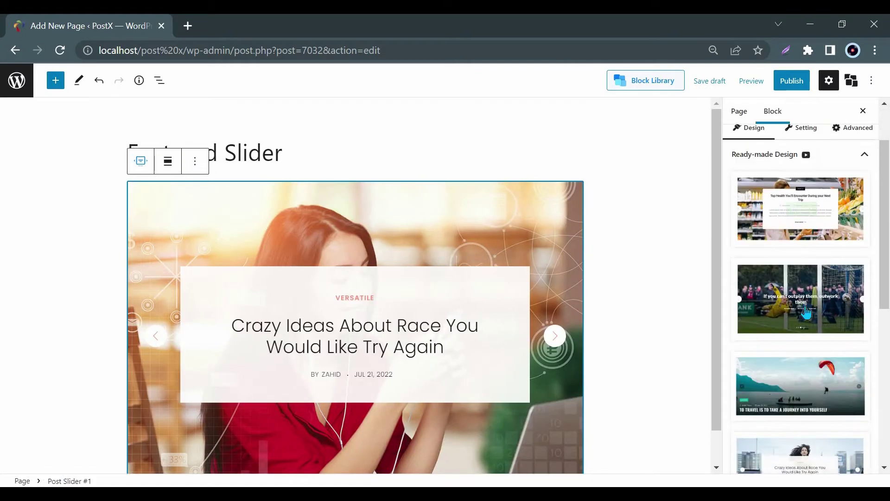
scroll(805, 314, down, 7)
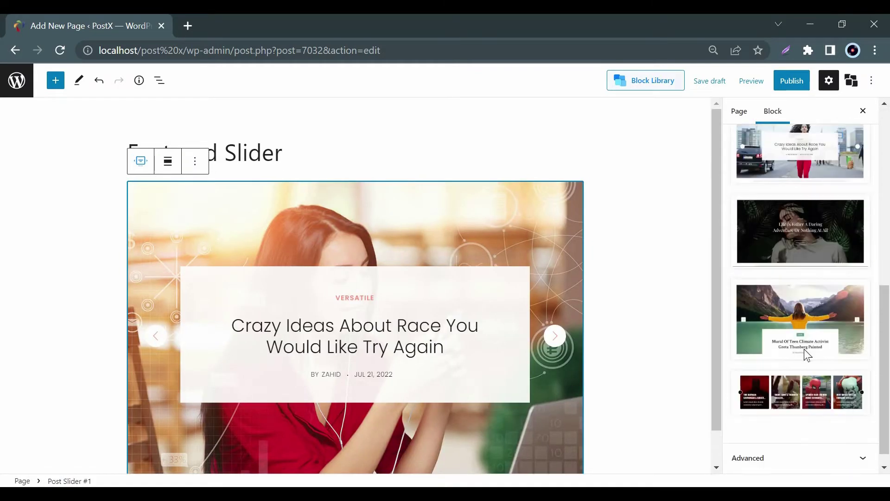
scroll(804, 348, down, 1)
mouse_move(805, 381)
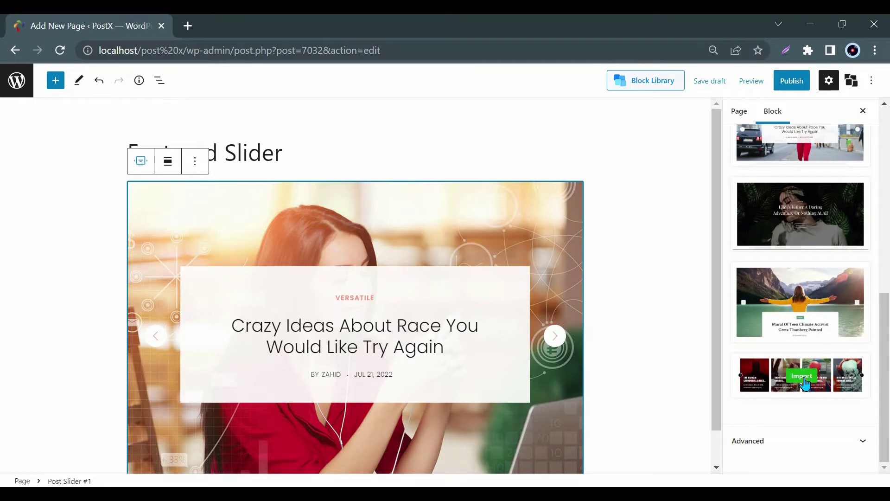
click(805, 379)
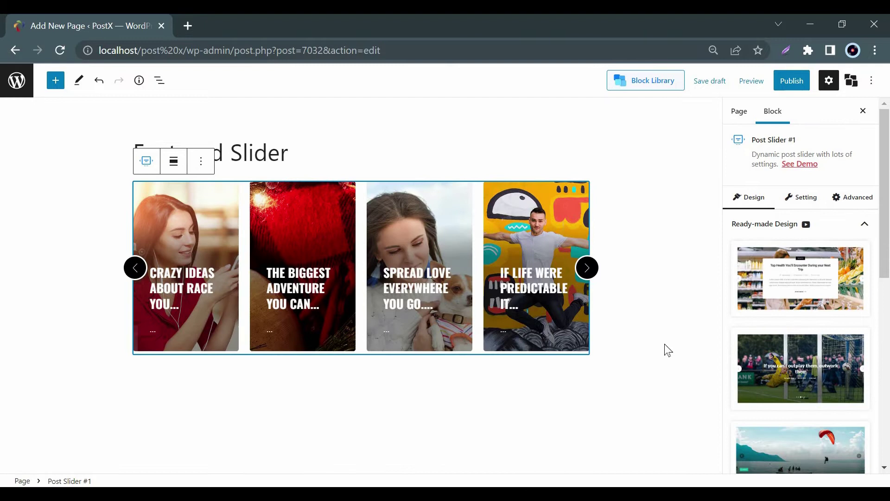
click(589, 269)
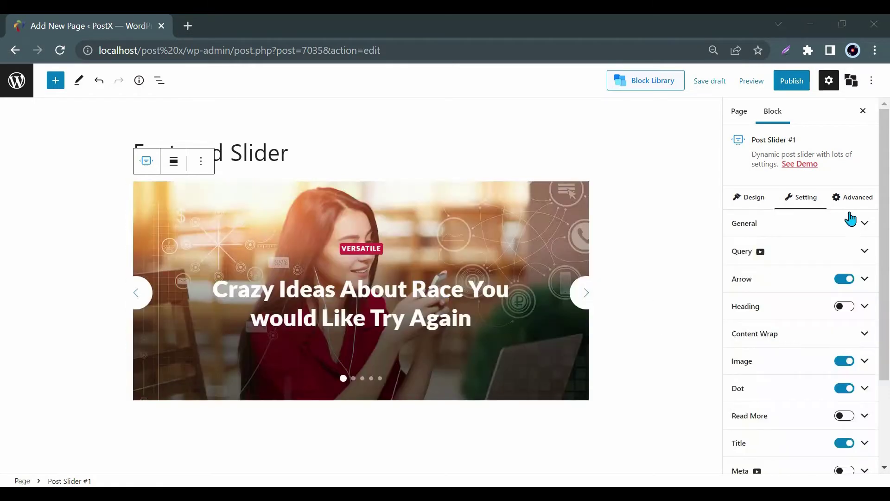
click(855, 223)
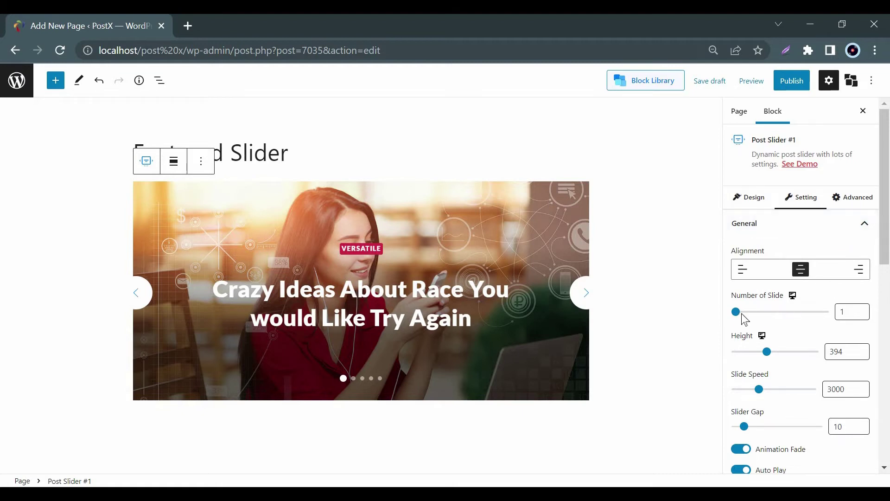
In General, set Number of Slide to 1, Height to 412 and Slide Speed to 4100.
drag(742, 314, 735, 316)
click(766, 353)
drag(767, 352, 769, 353)
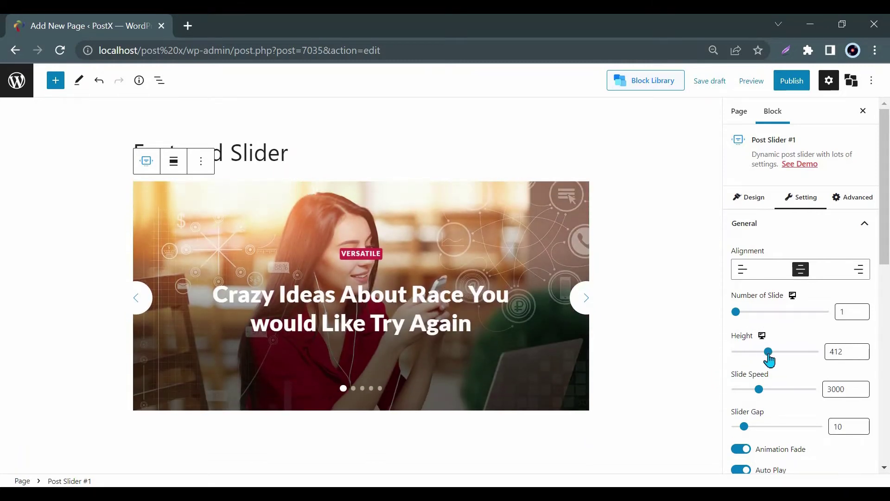
drag(762, 398, 767, 398)
scroll(813, 393, down, 3)
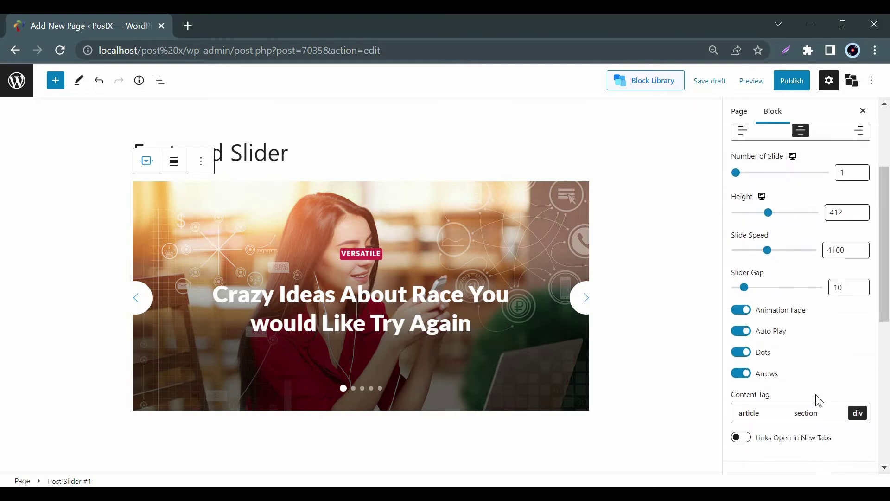
scroll(816, 394, up, 5)
click(809, 215)
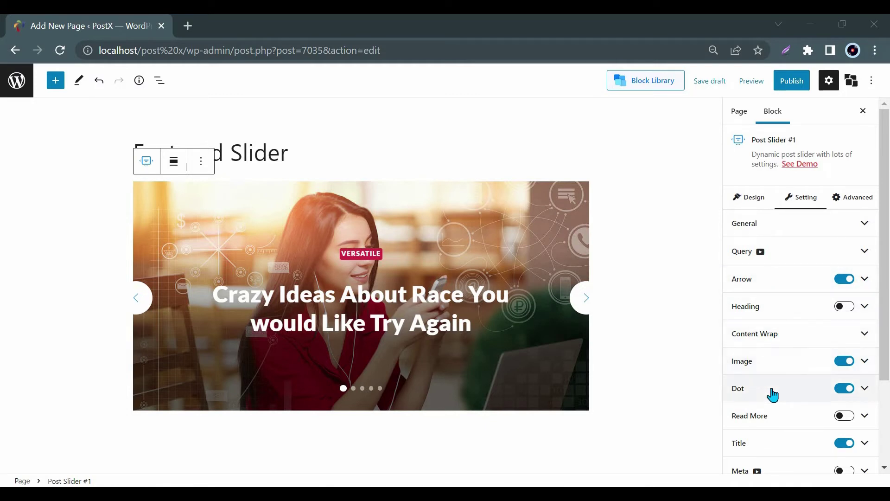
Switch on the Meta toggle and expand its position and author options.
scroll(774, 419, down, 2)
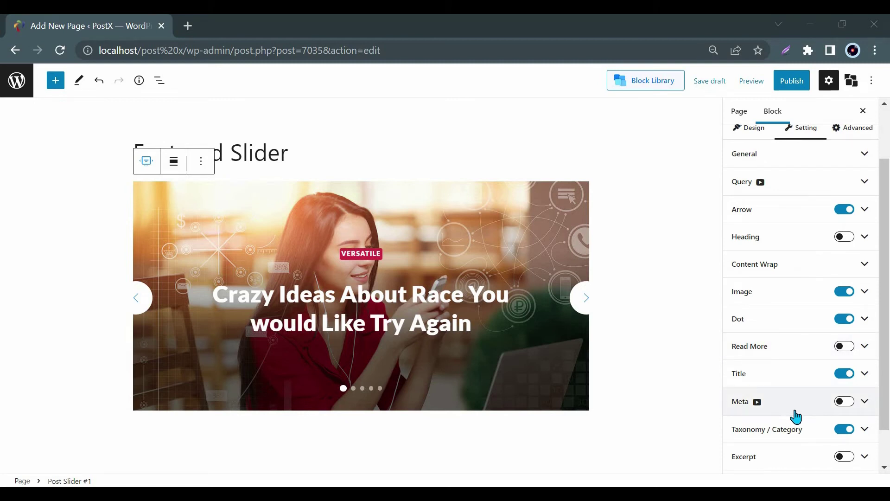
click(841, 403)
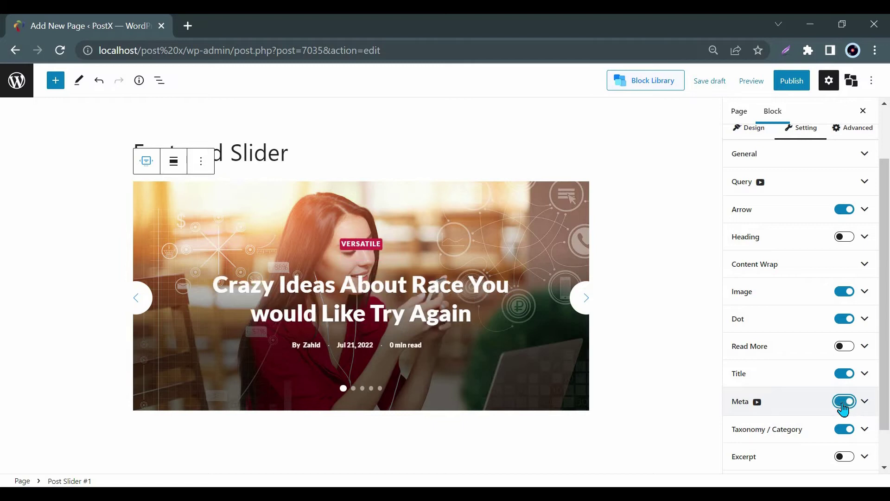
click(865, 403)
scroll(855, 408, down, 4)
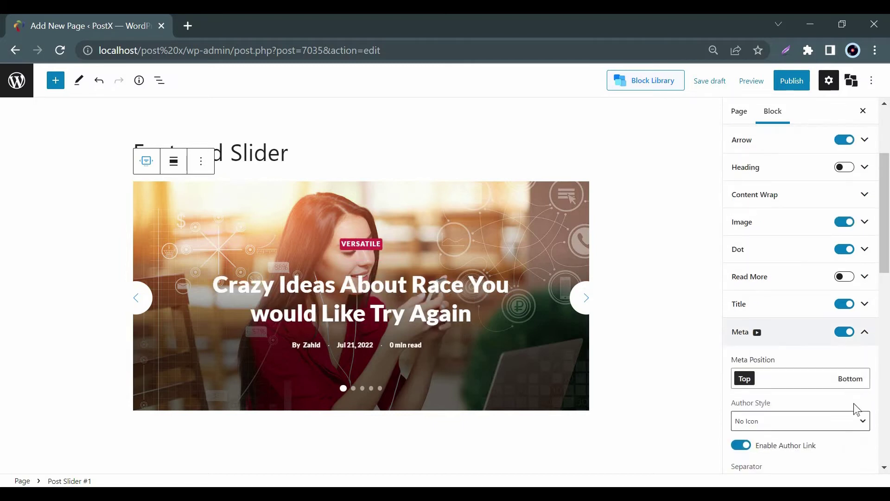
scroll(857, 408, down, 2)
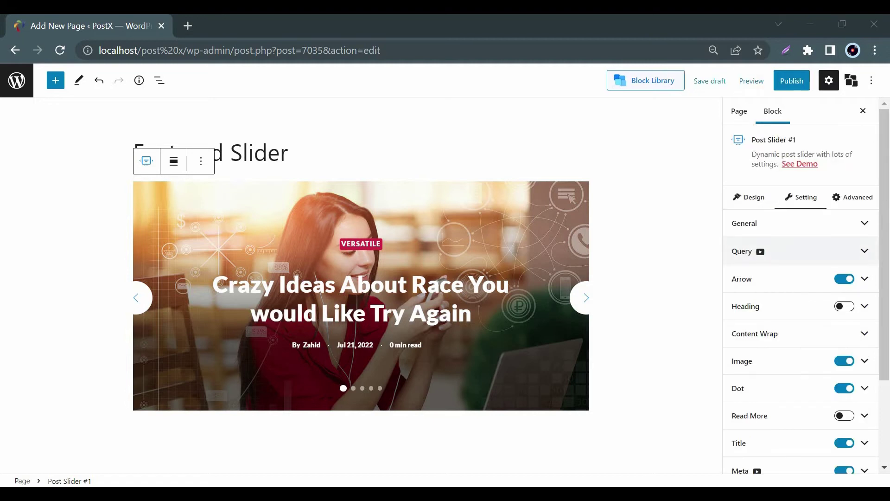
Keep post as the Query source, set Number of Posts to 14, and step through the slides.
click(863, 301)
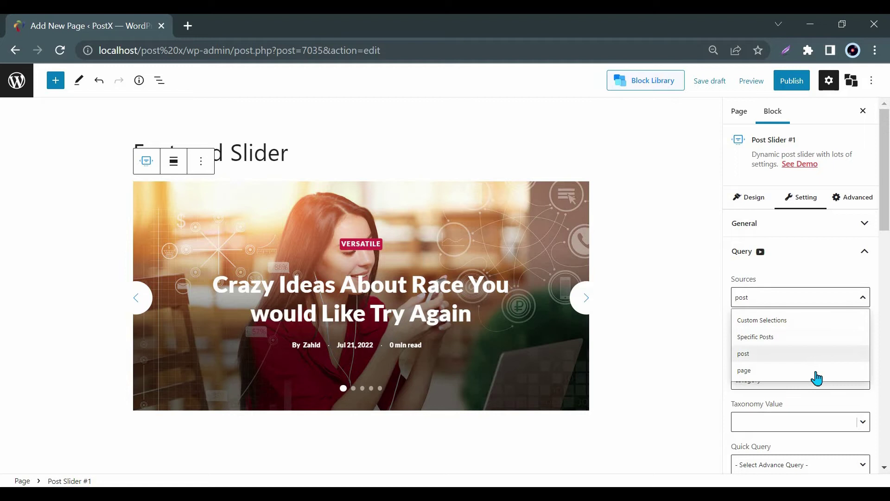
click(809, 355)
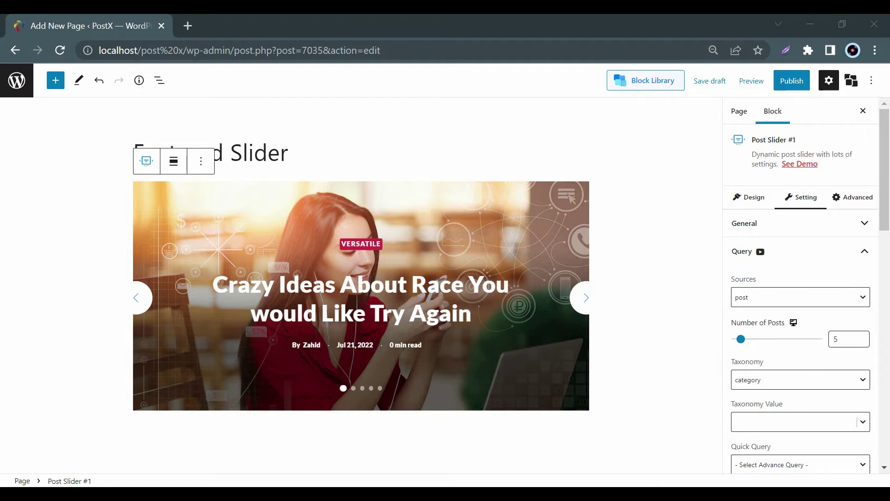
drag(741, 340, 748, 340)
click(586, 298)
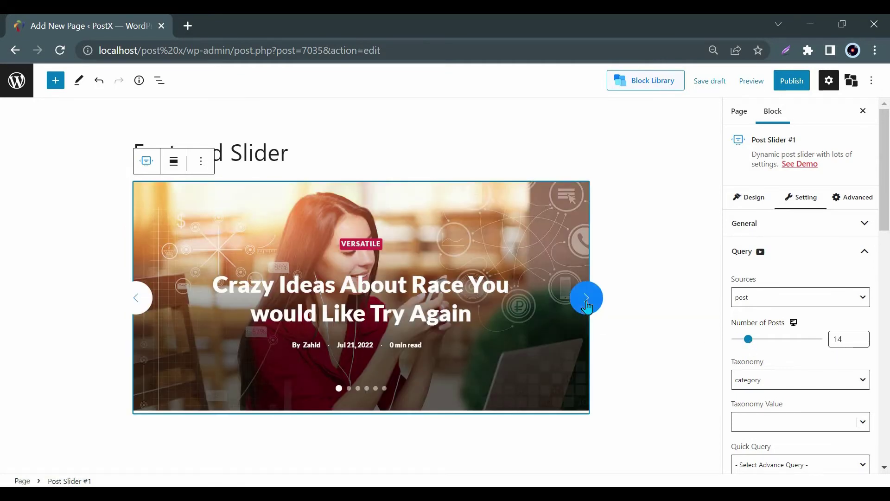
click(586, 298)
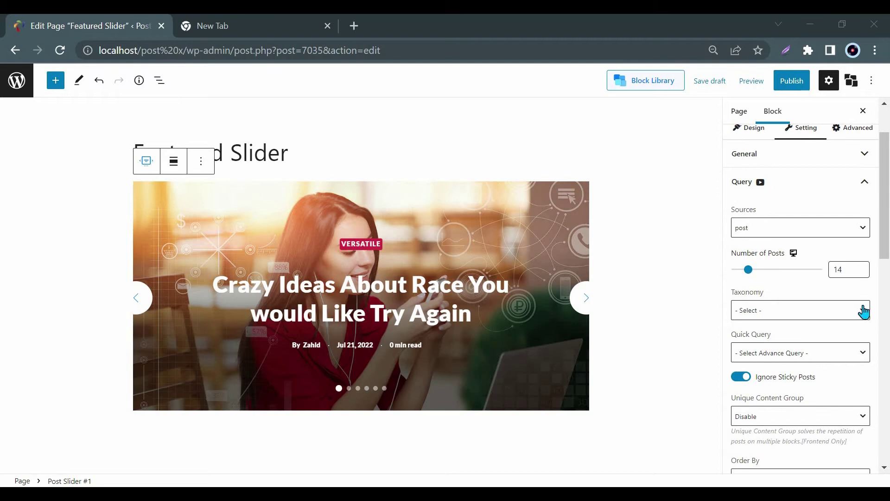
Set Taxonomy to Multiple Taxonomy with Lifestyle and Mindset as the taxonomy values.
click(863, 311)
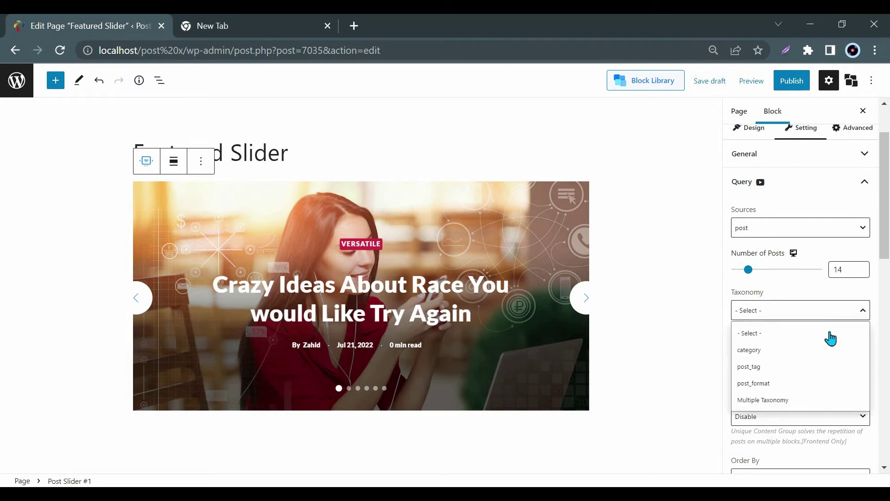
click(810, 399)
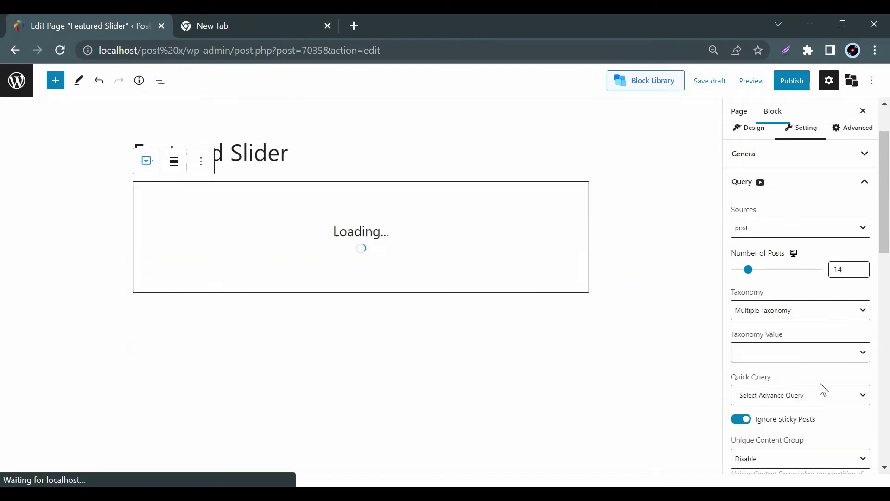
click(860, 355)
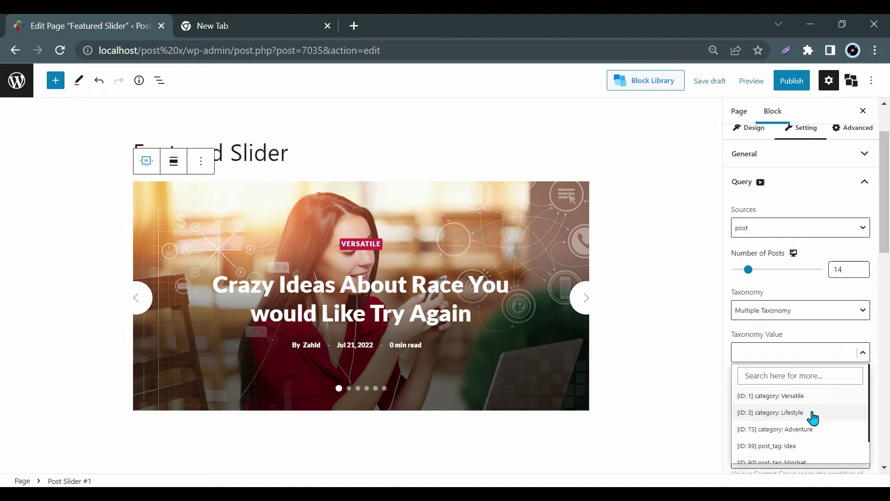
click(813, 412)
click(861, 356)
click(771, 446)
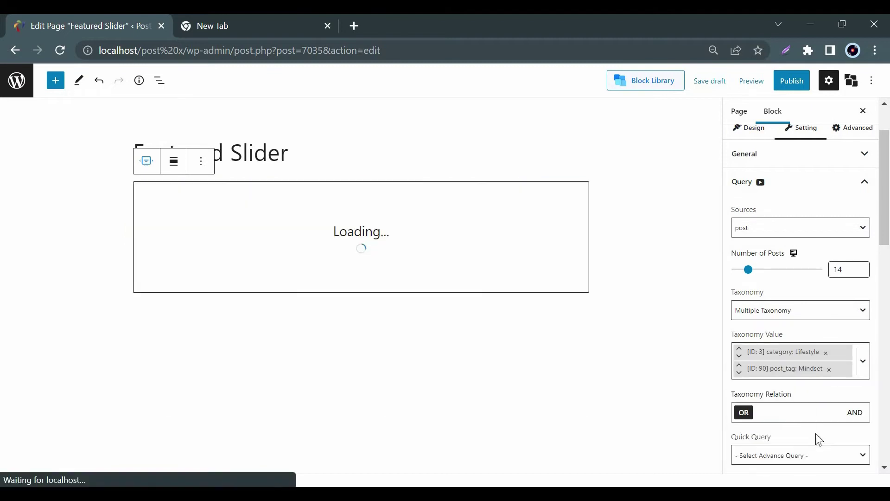
Choose Most Comments (7 Days) as the Quick Query.
scroll(816, 408, down, 2)
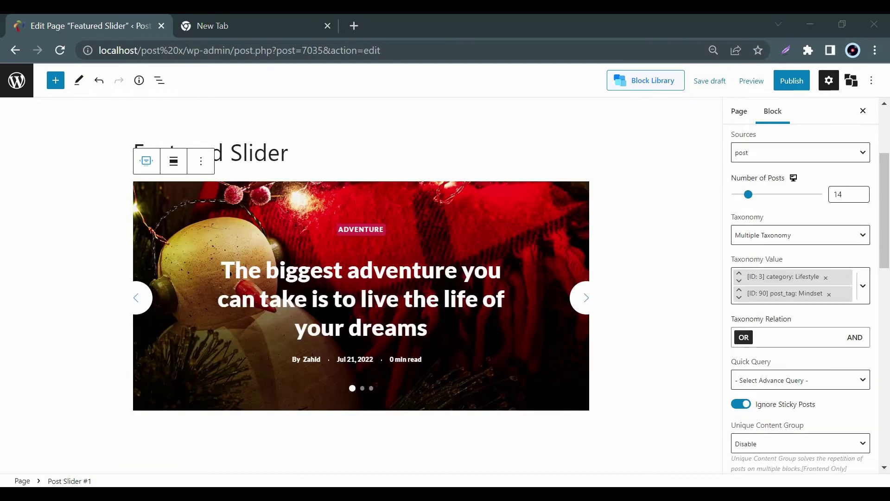
click(863, 381)
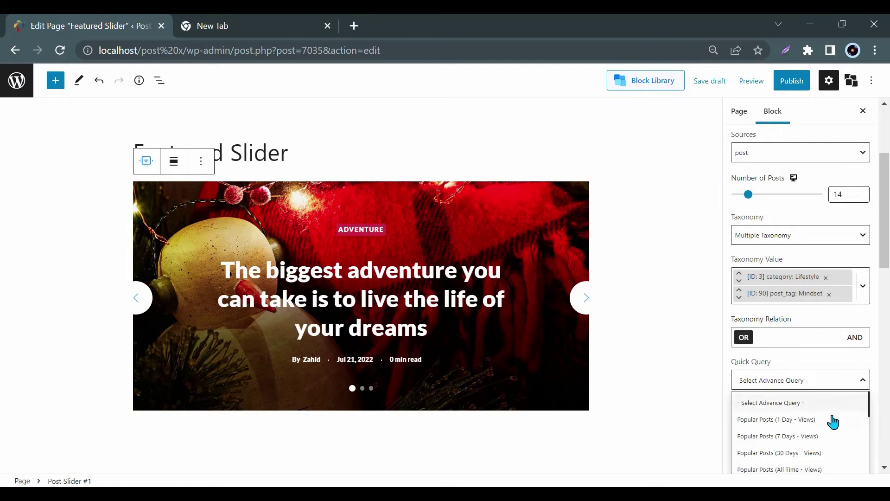
scroll(833, 422, down, 3)
scroll(832, 421, down, 3)
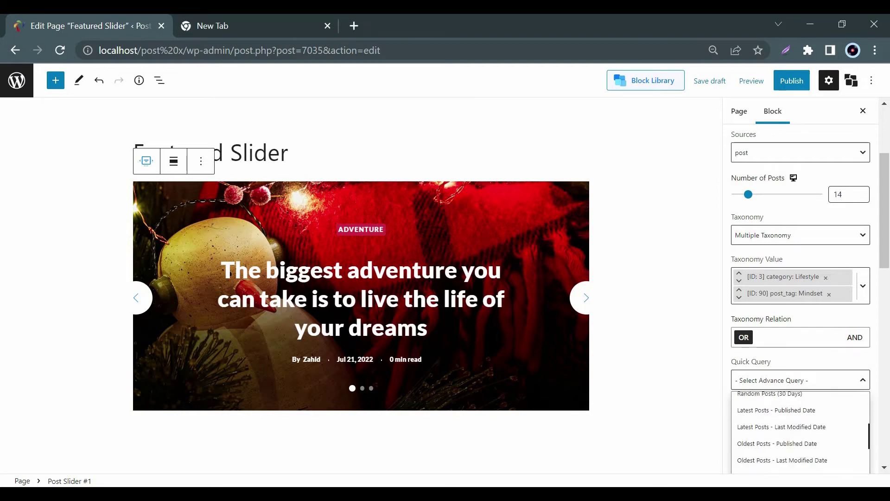
scroll(832, 422, down, 3)
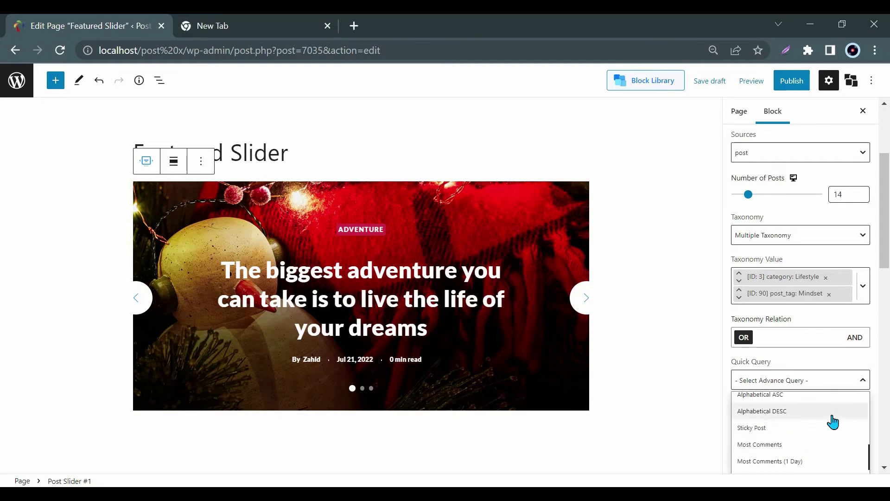
scroll(833, 422, down, 3)
click(788, 411)
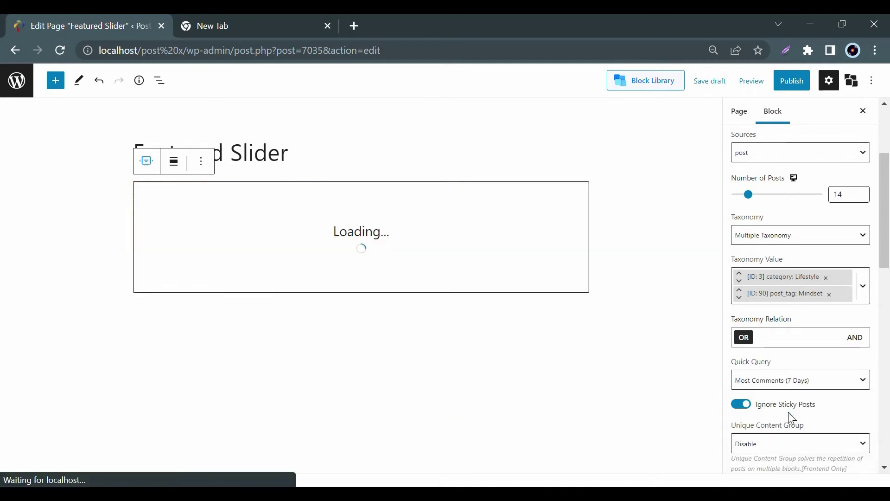
Review the ordering options, pick the first author in the Author filter, and preview the slides.
scroll(797, 371, down, 5)
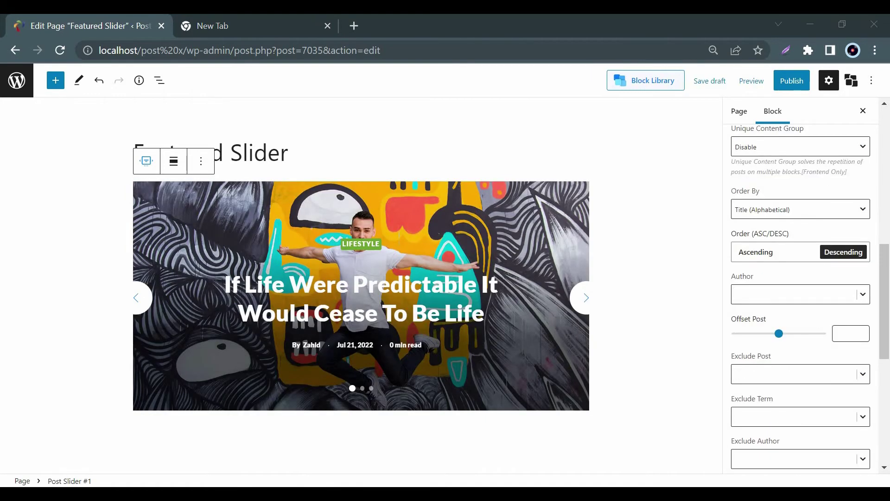
click(862, 209)
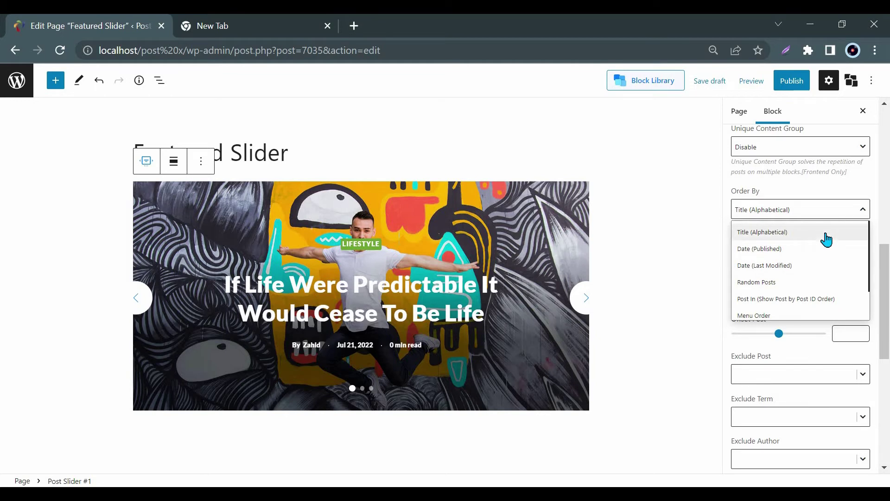
scroll(815, 297, down, 1)
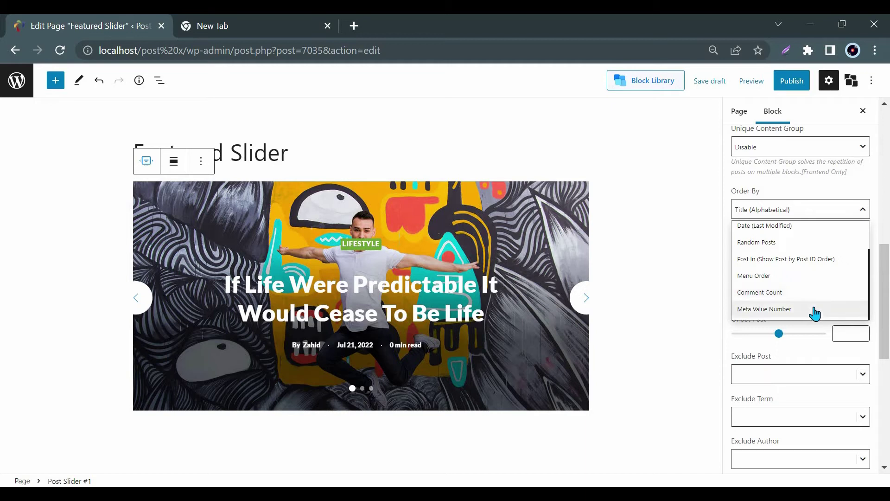
scroll(815, 314, down, 2)
click(793, 224)
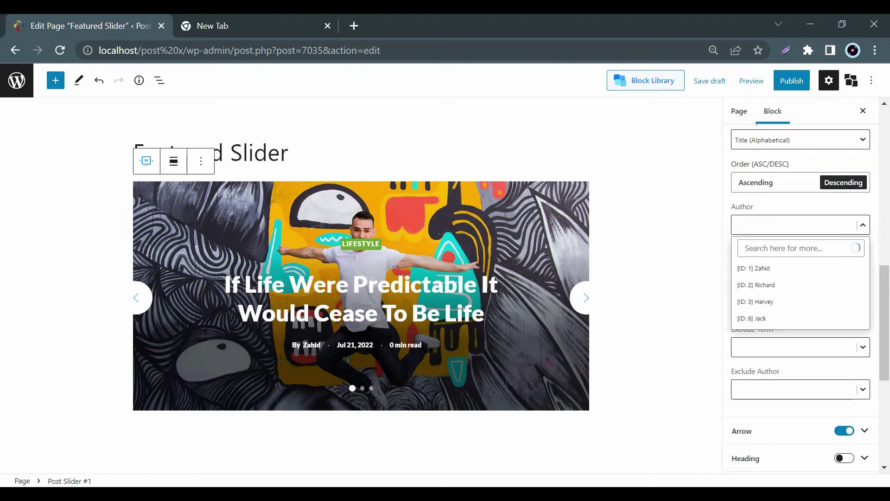
click(786, 271)
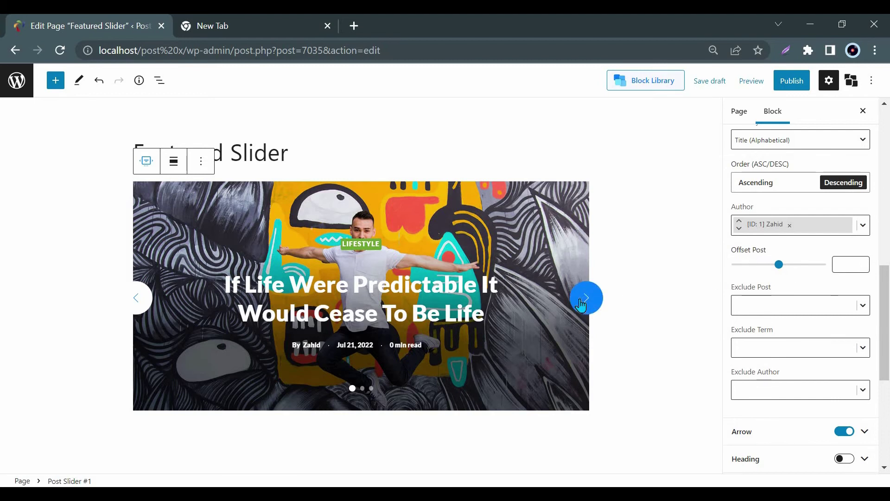
click(586, 297)
click(585, 298)
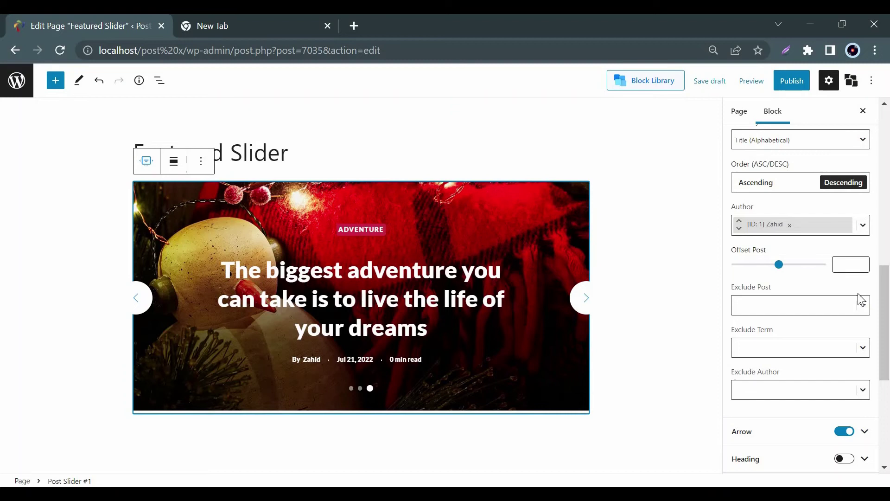
Leave Exclude Post, Exclude Term and Exclude Author empty.
click(861, 308)
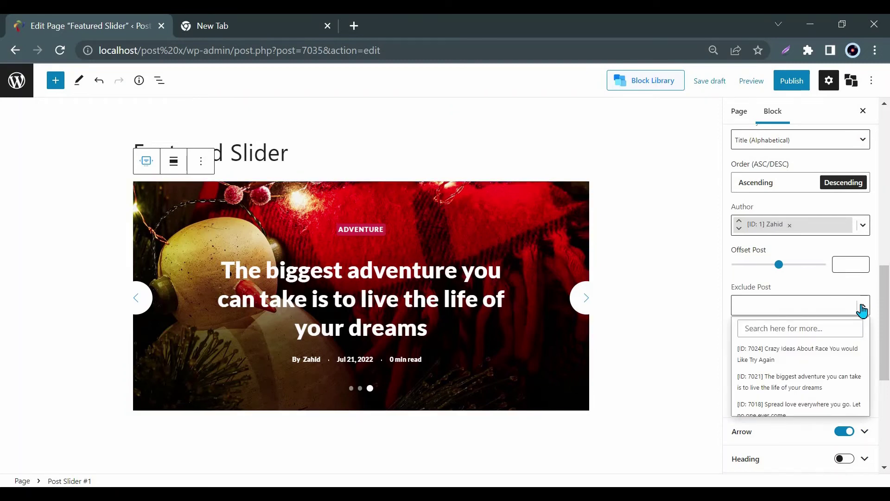
click(862, 309)
click(864, 350)
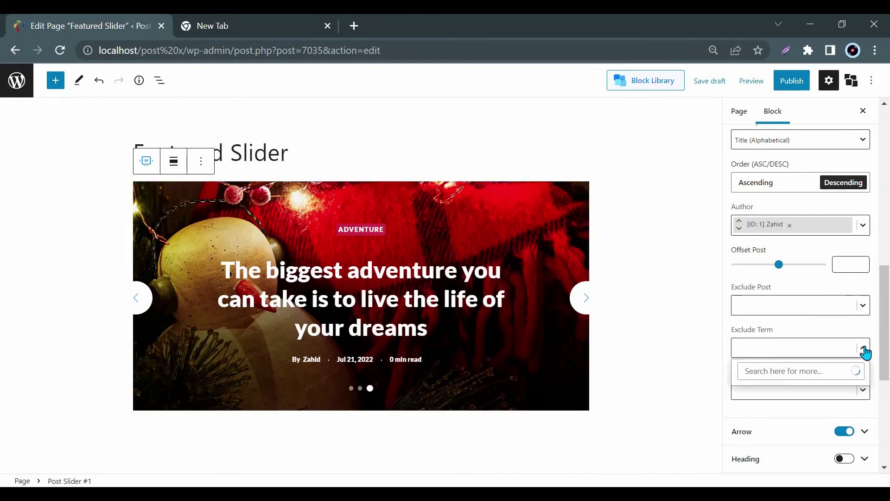
click(864, 351)
click(863, 391)
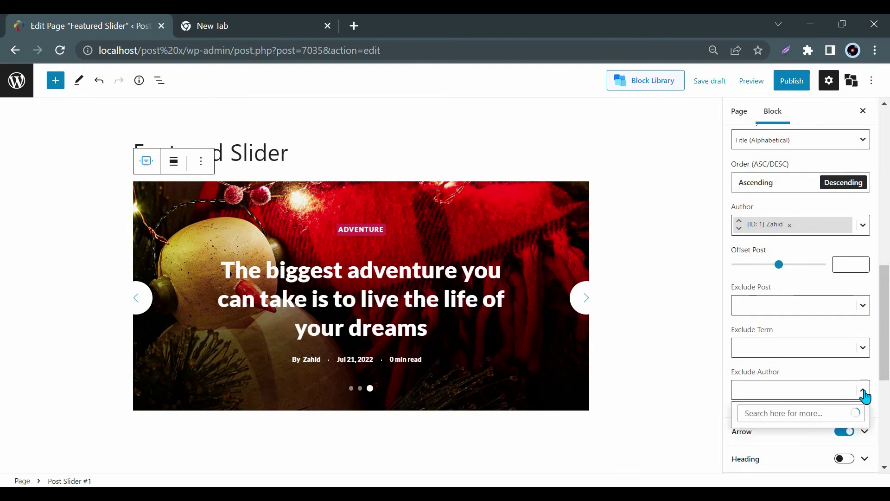
click(864, 394)
Set the arrows to Style 1 with size 27, width 56, height 53 and vertical position 26.
click(865, 431)
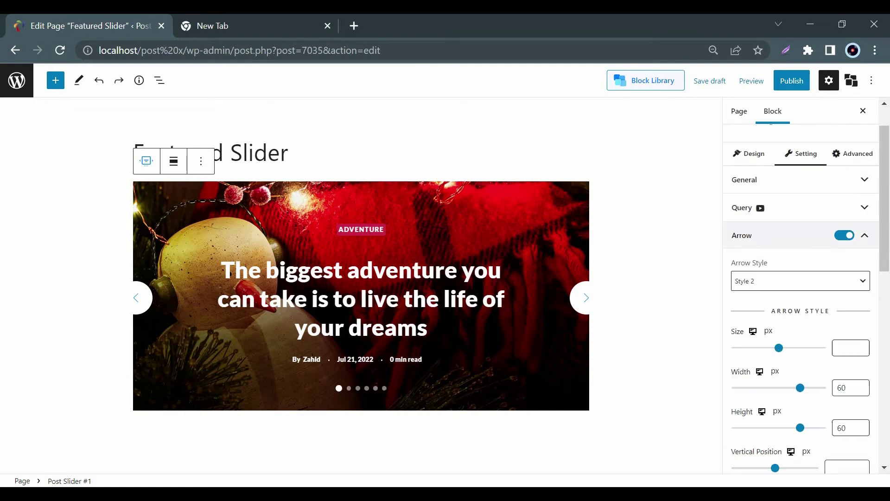
click(811, 281)
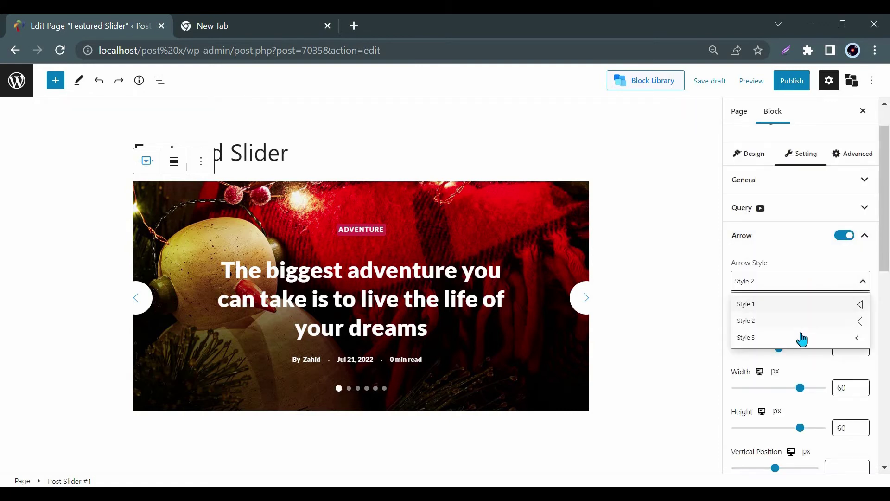
click(800, 304)
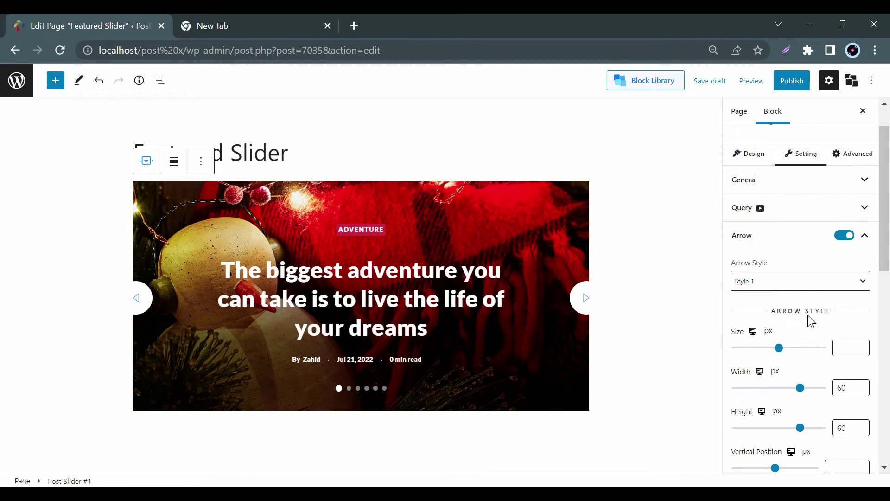
scroll(811, 320, down, 1)
drag(777, 280, 766, 281)
drag(800, 320, 796, 320)
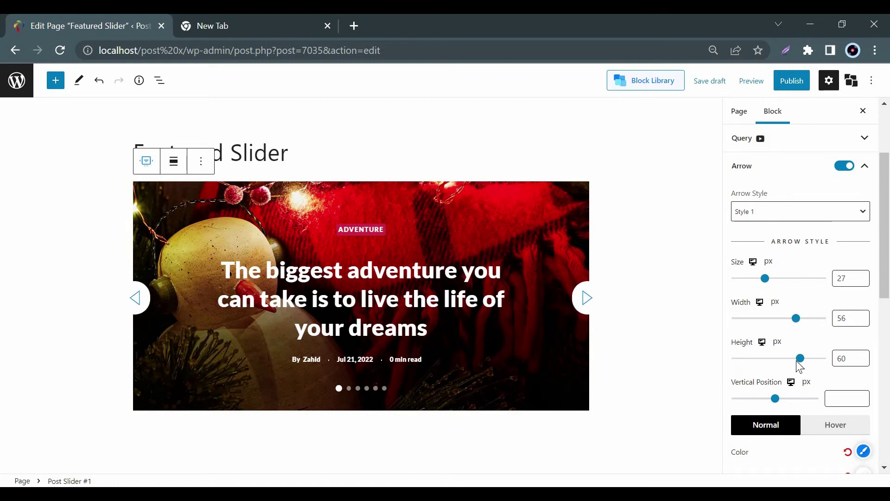
drag(799, 358, 793, 358)
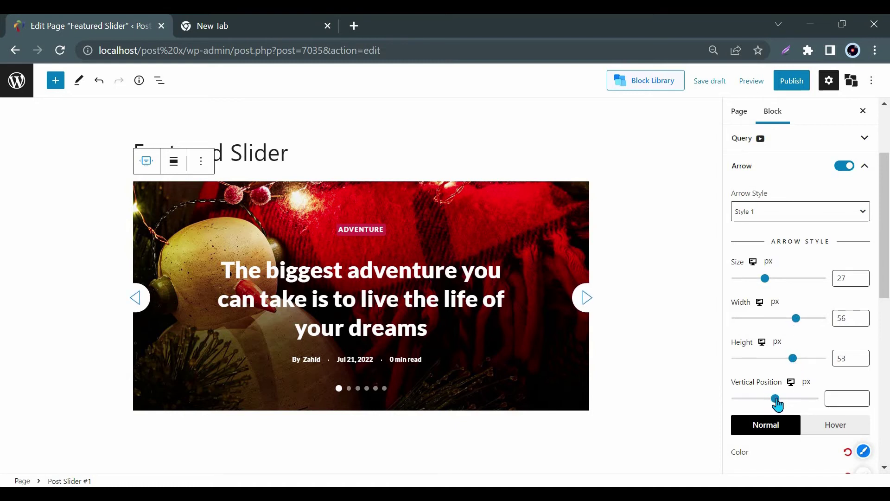
drag(774, 398, 761, 399)
Make the arrow icon colour black.
scroll(842, 395, down, 1)
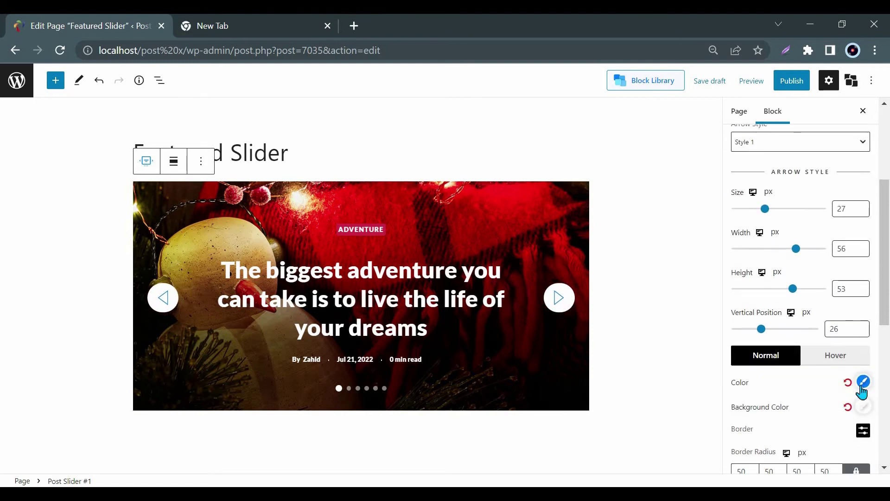
click(862, 384)
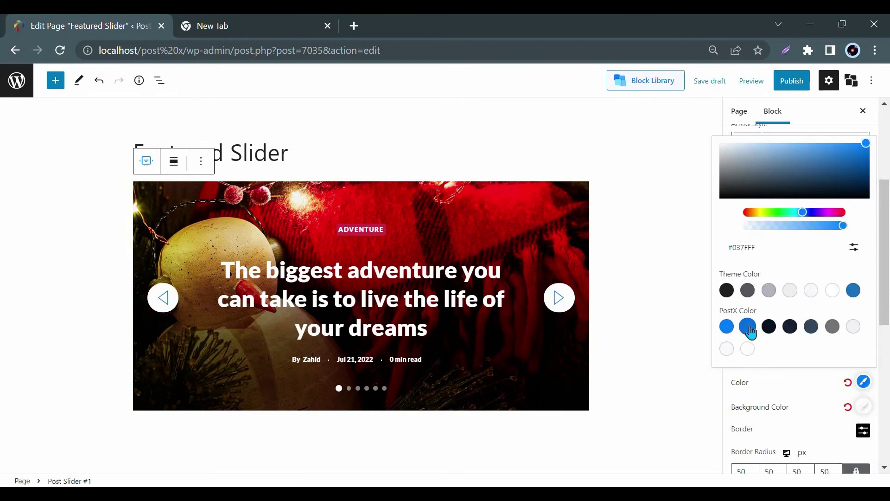
click(770, 330)
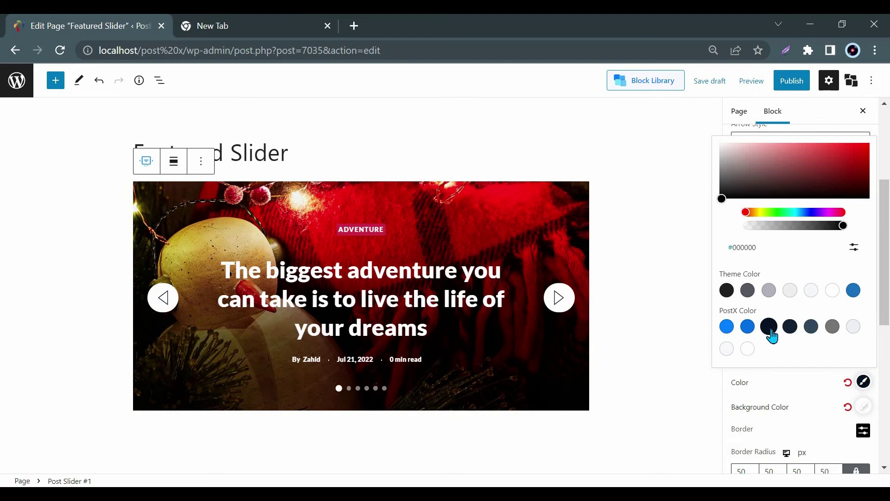
click(818, 381)
scroll(817, 385, down, 5)
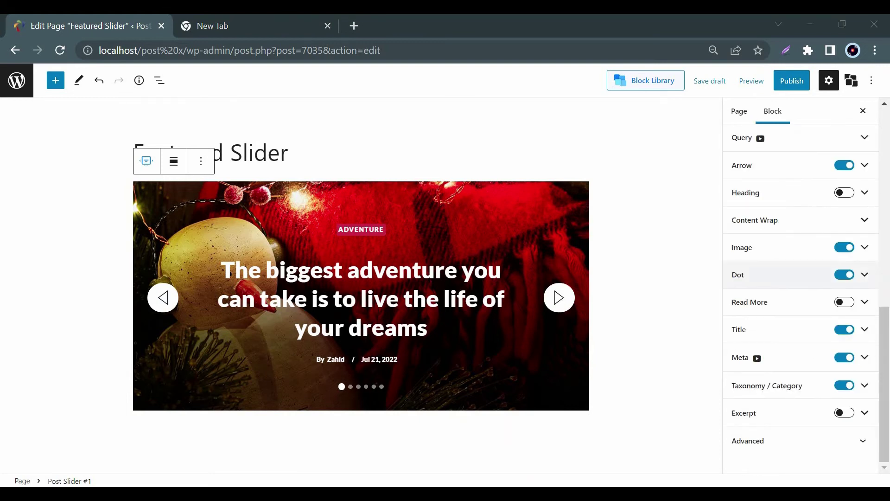
Give the dots 7 px spacing, vertical position 38 px and a blue background colour.
click(797, 276)
drag(738, 319, 741, 323)
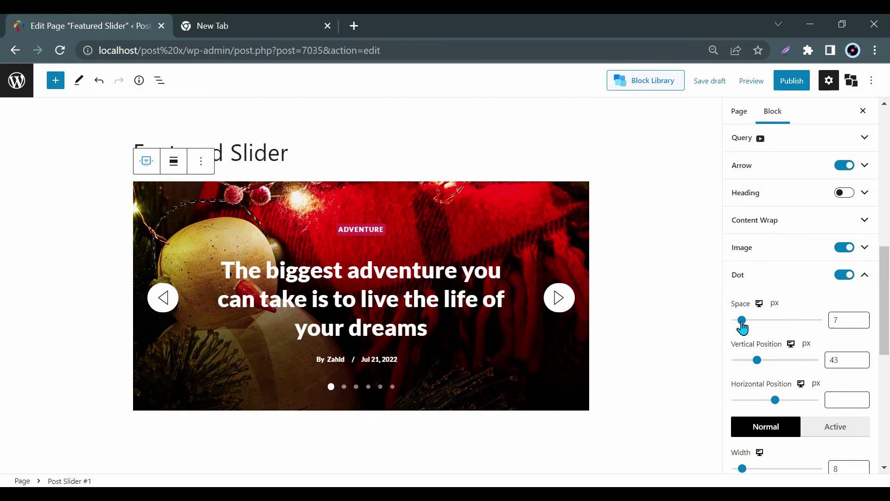
drag(757, 359, 756, 361)
scroll(807, 370, down, 3)
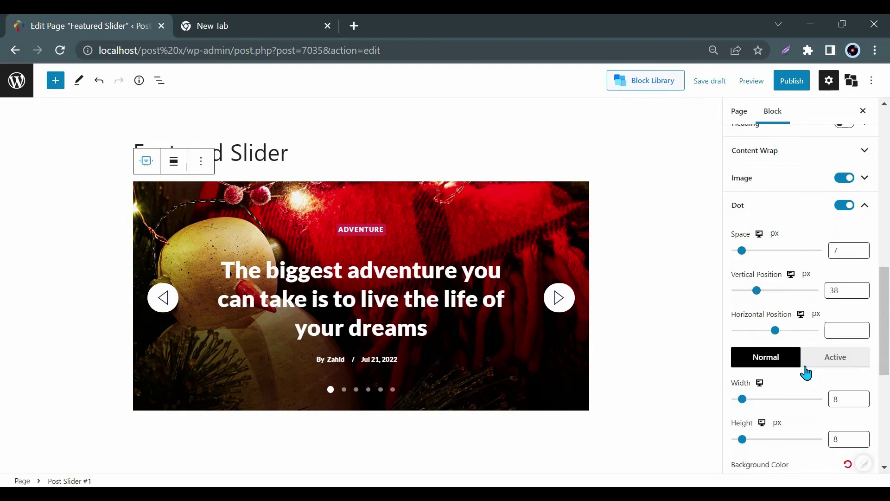
click(861, 395)
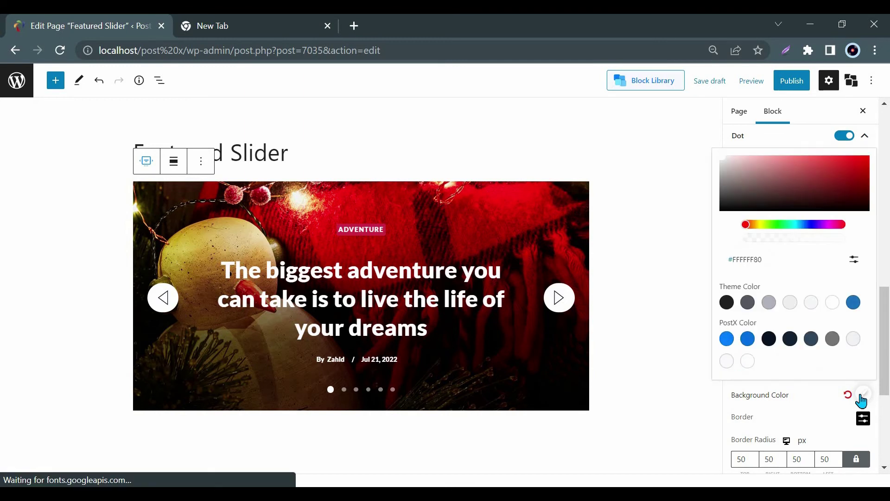
click(747, 342)
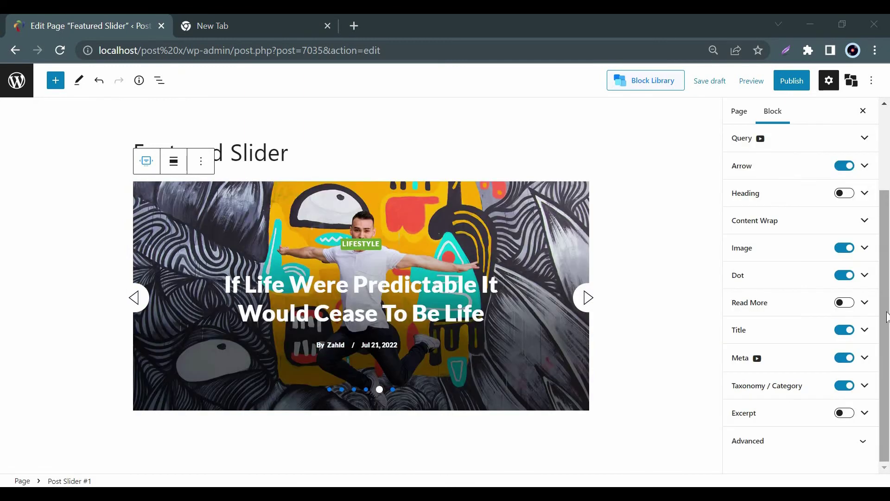
Turn on the Read More link and expand its settings.
click(845, 304)
click(865, 310)
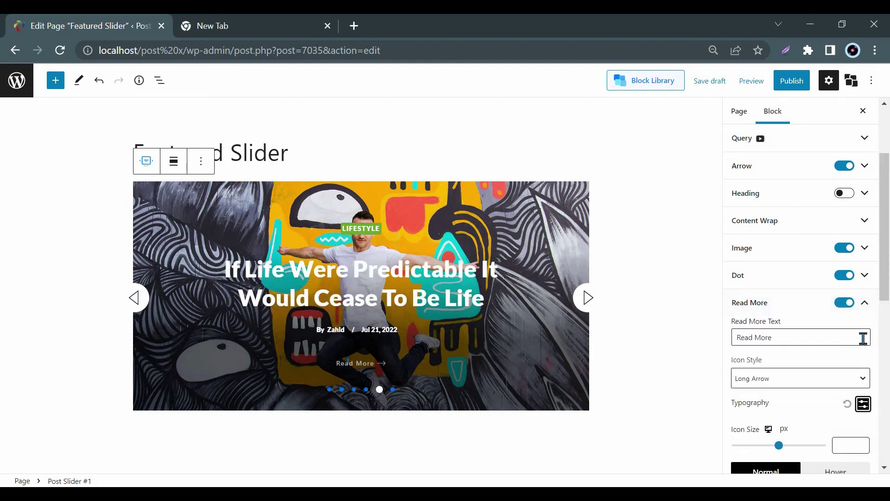
scroll(864, 338, down, 7)
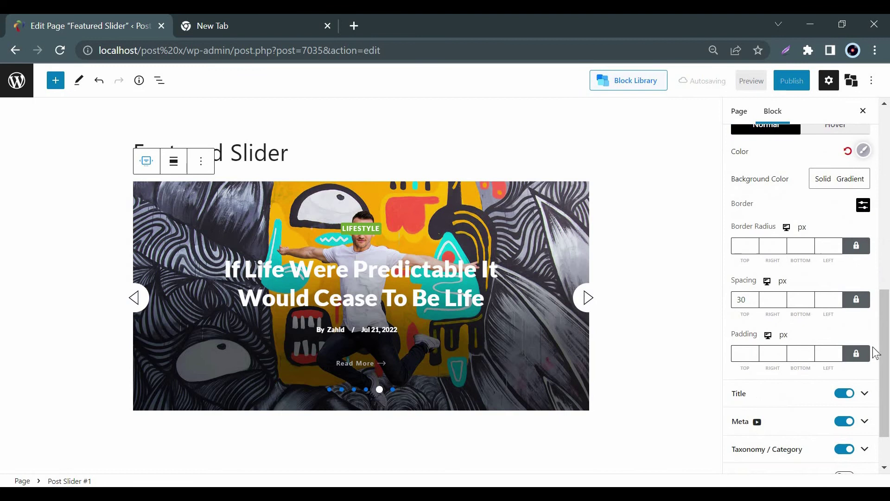
scroll(872, 351, down, 2)
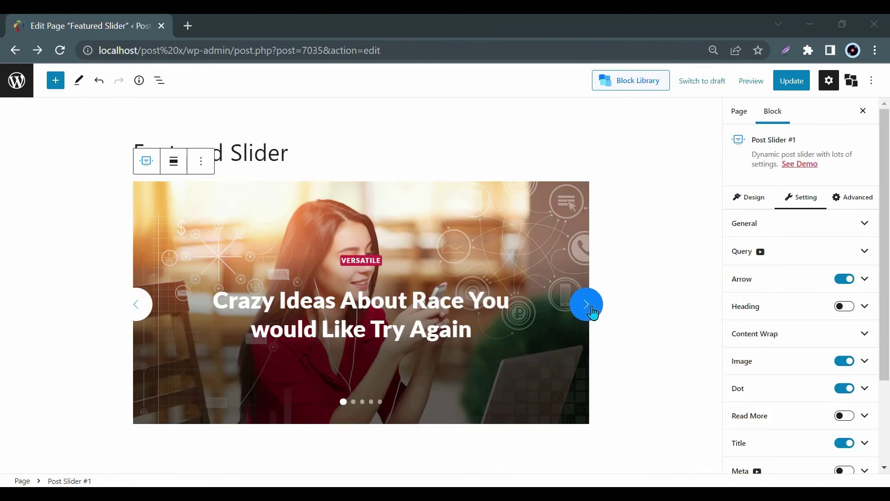
Advance Post Slider #1 through all five posts, including Lifestyle, Adventure and Versatile, back to the first slide.
click(592, 308)
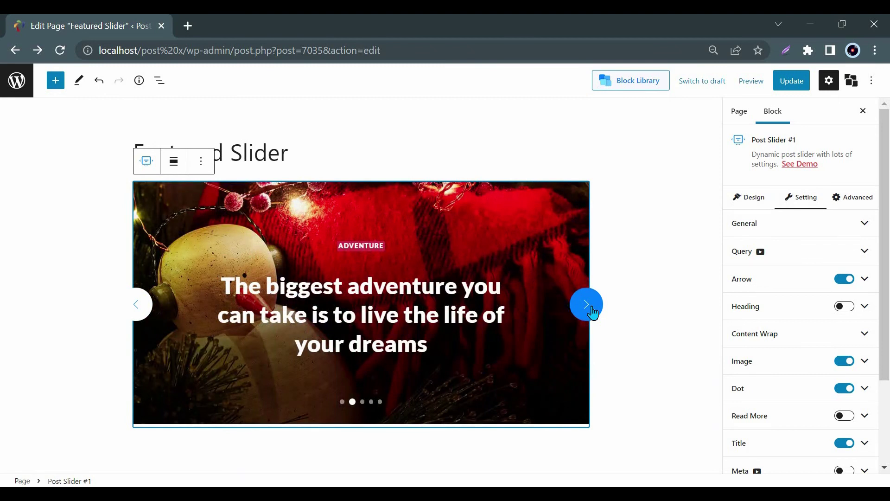
click(592, 310)
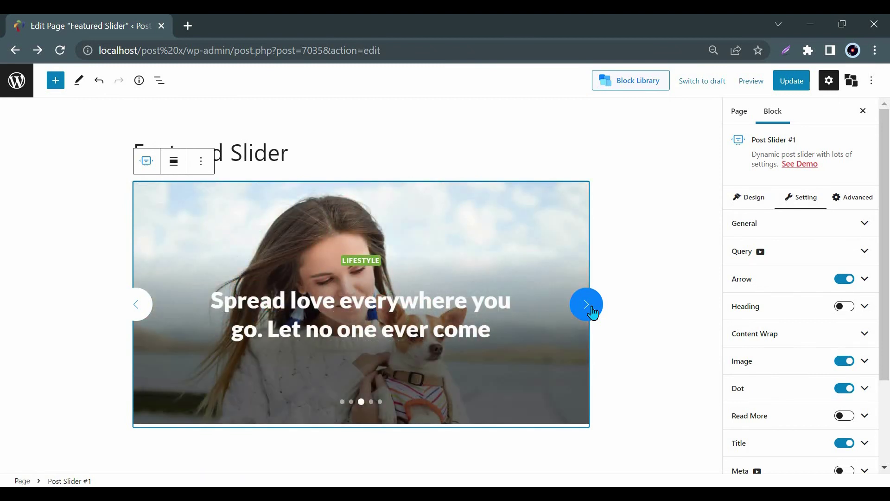
click(592, 309)
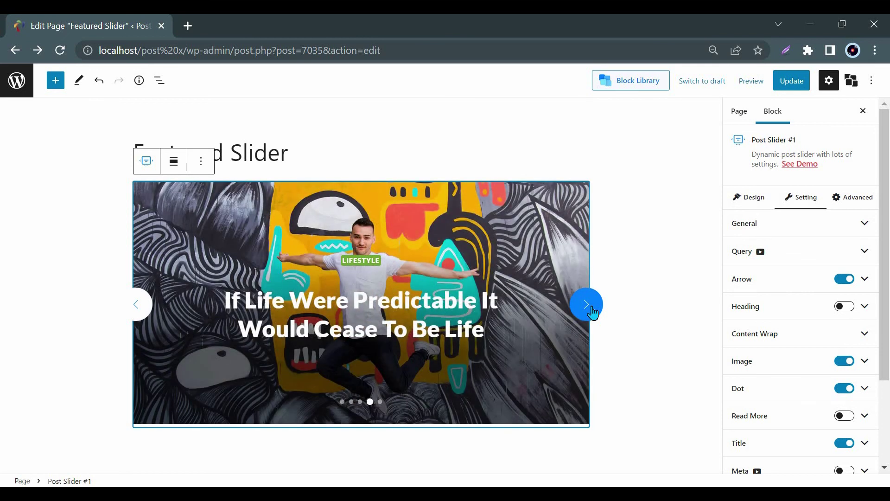
click(592, 310)
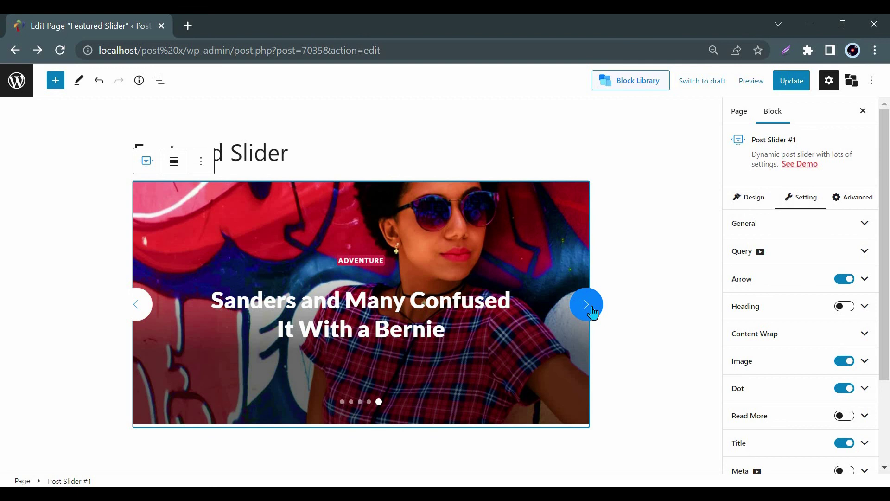
click(592, 309)
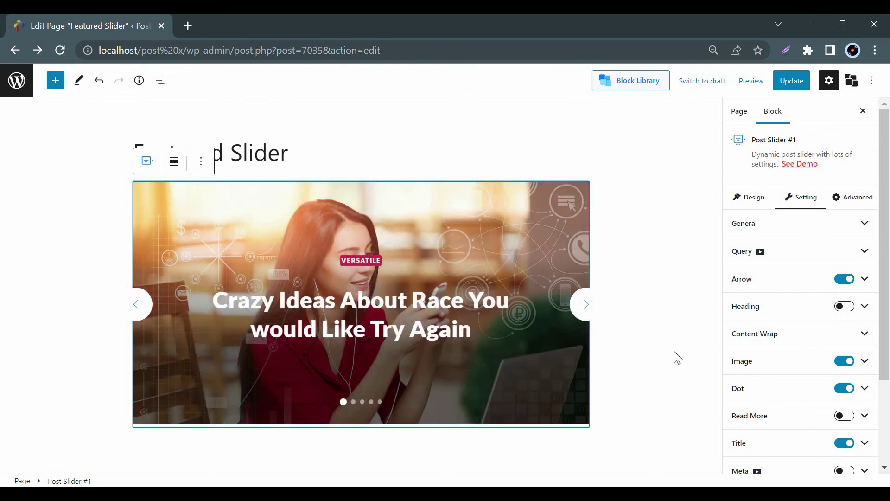
drag(883, 381, 887, 452)
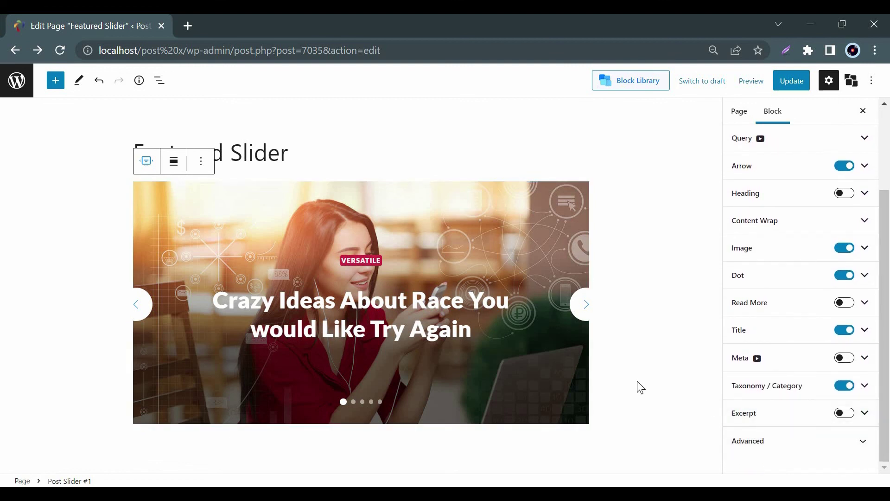